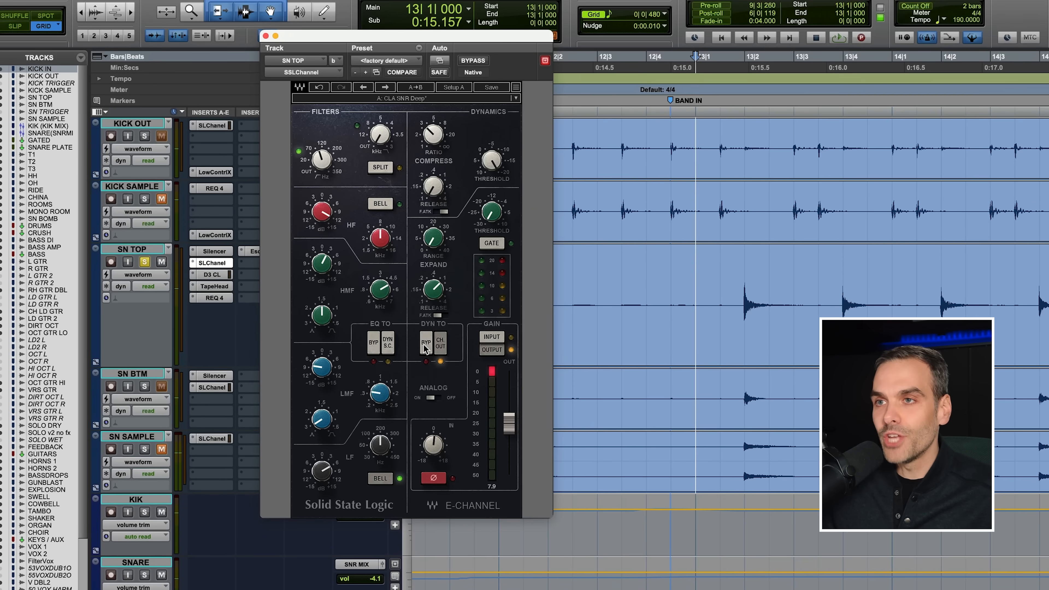
- Bypass the dynamics section of SSLChannel on SN TOP and play back the snare
left_click(426, 343)
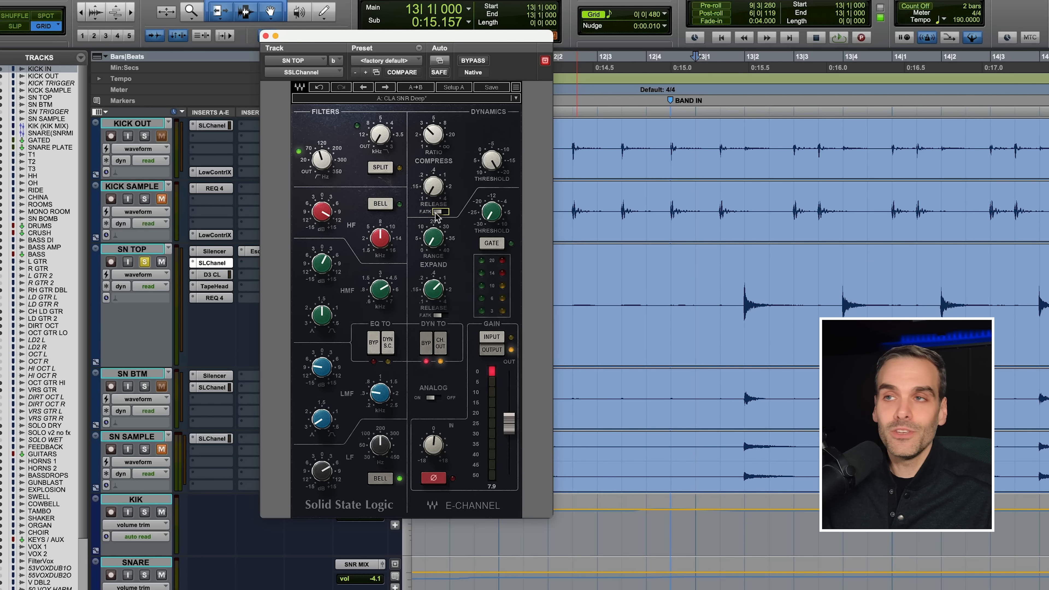
mouse_move(430, 185)
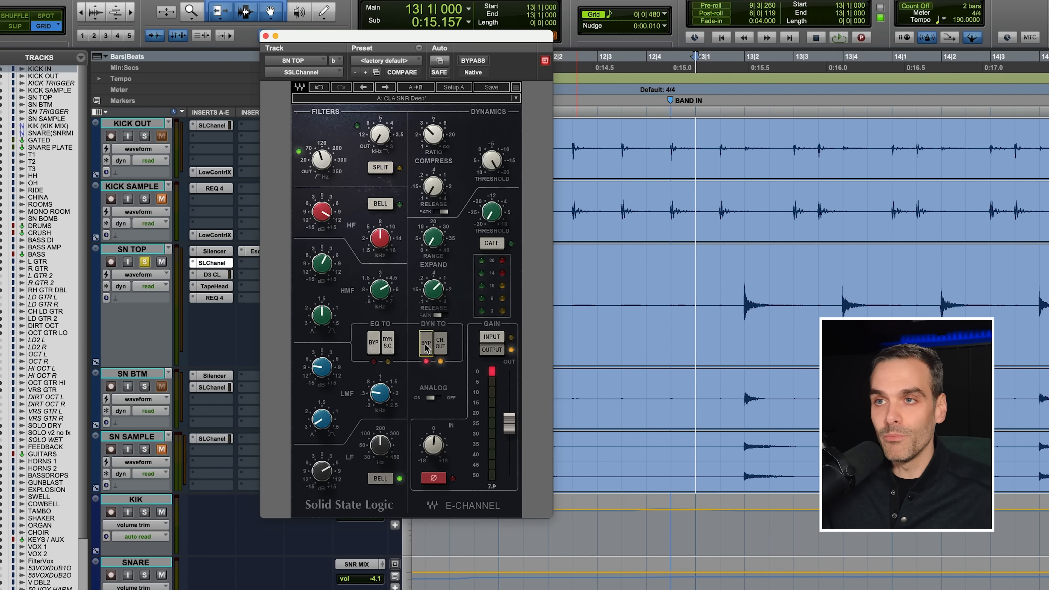
key("space")
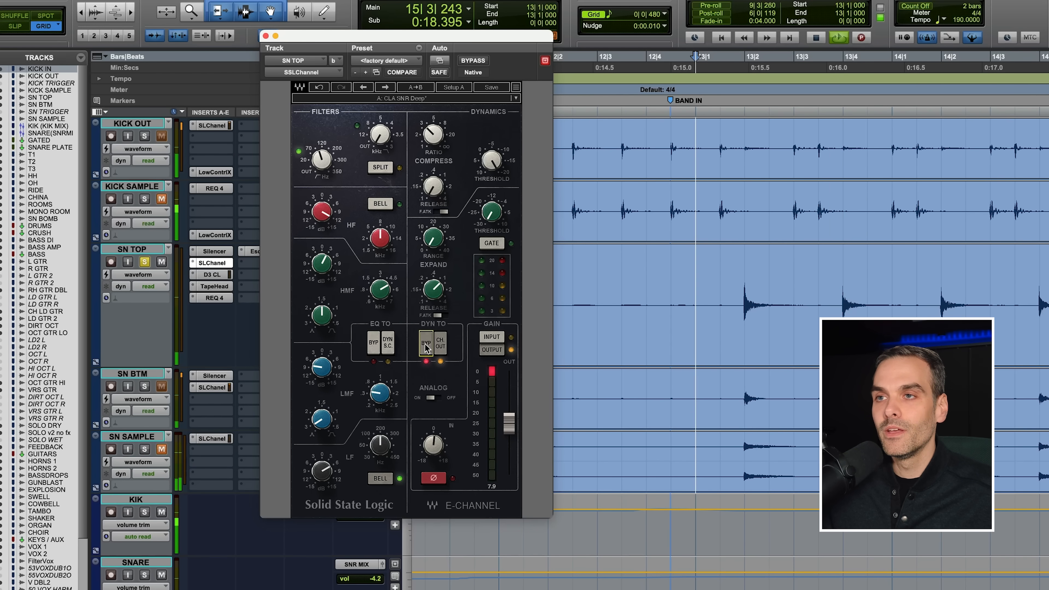
key("space")
- Re-enable the SSLChannel dynamics section and play the snare again, toggling the dynamics bypass for comparison
left_click(425, 347)
key("space")
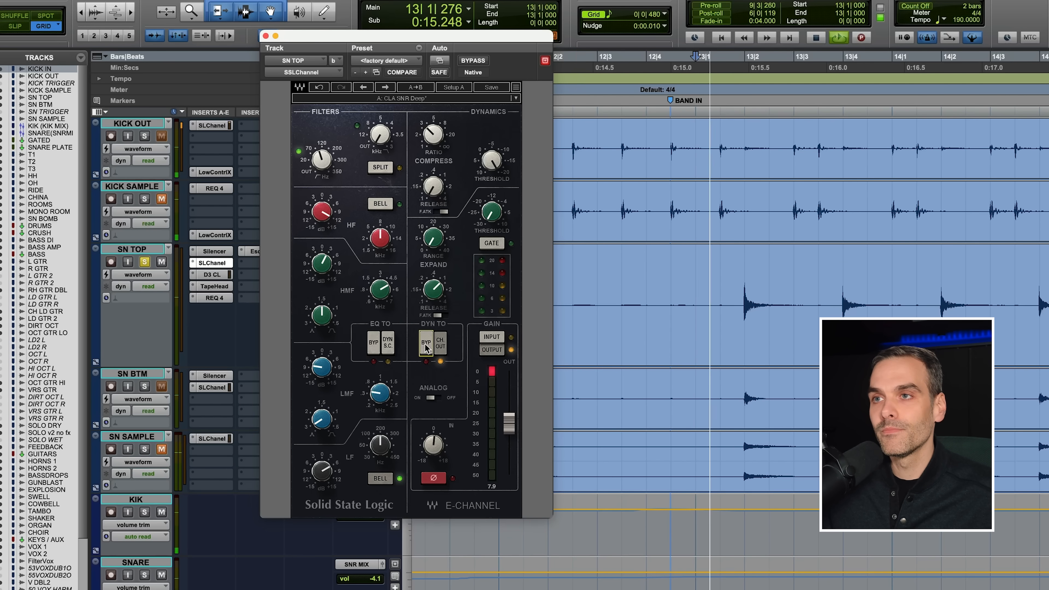
left_click(426, 347)
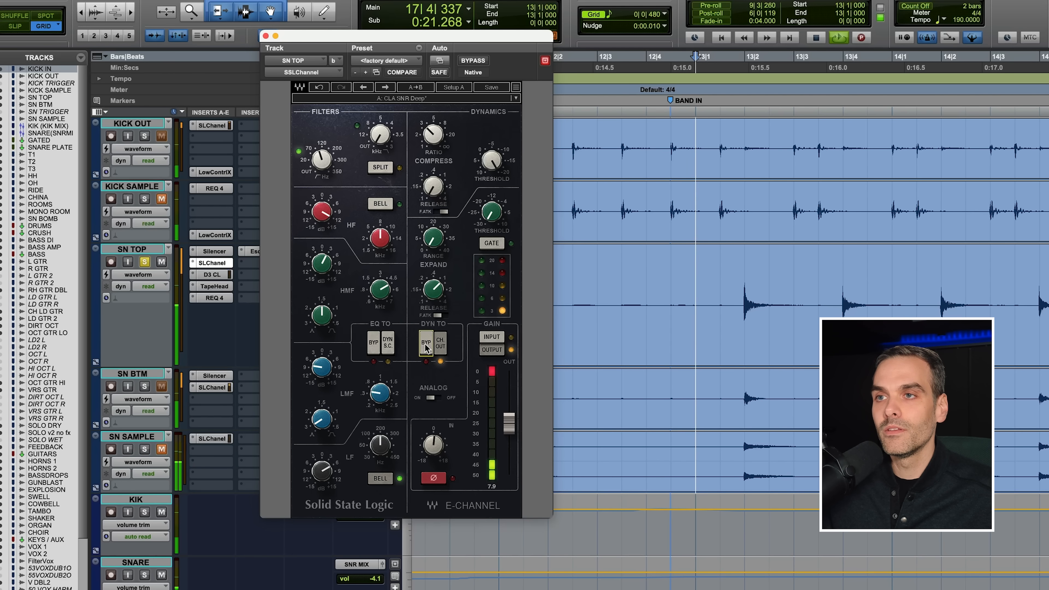
left_click(426, 348)
key("space")
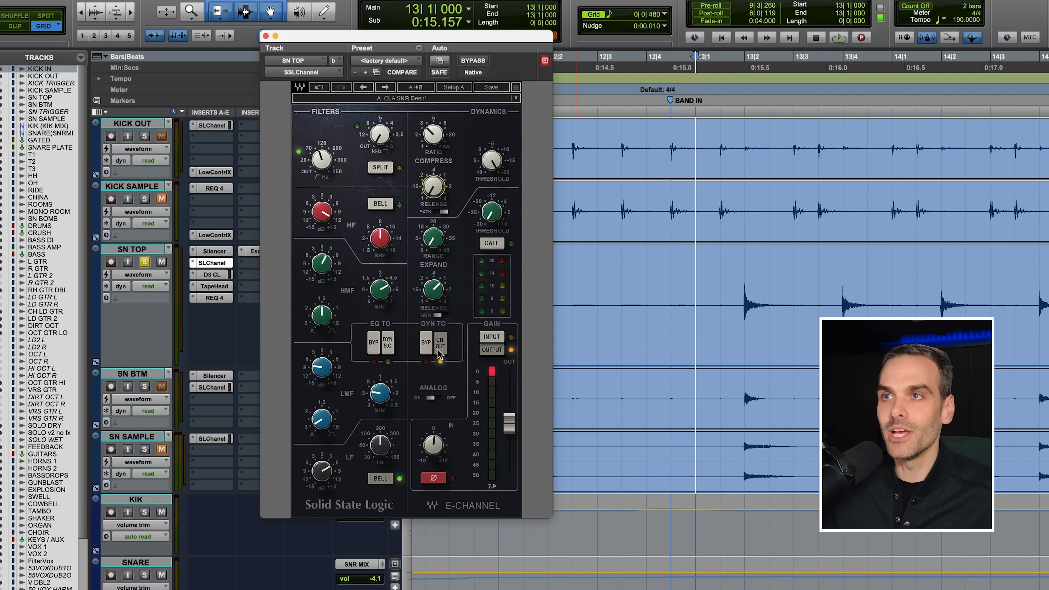
- Switch the compressor's attack to fast and play back the snare to hear the compression
mouse_move(433, 143)
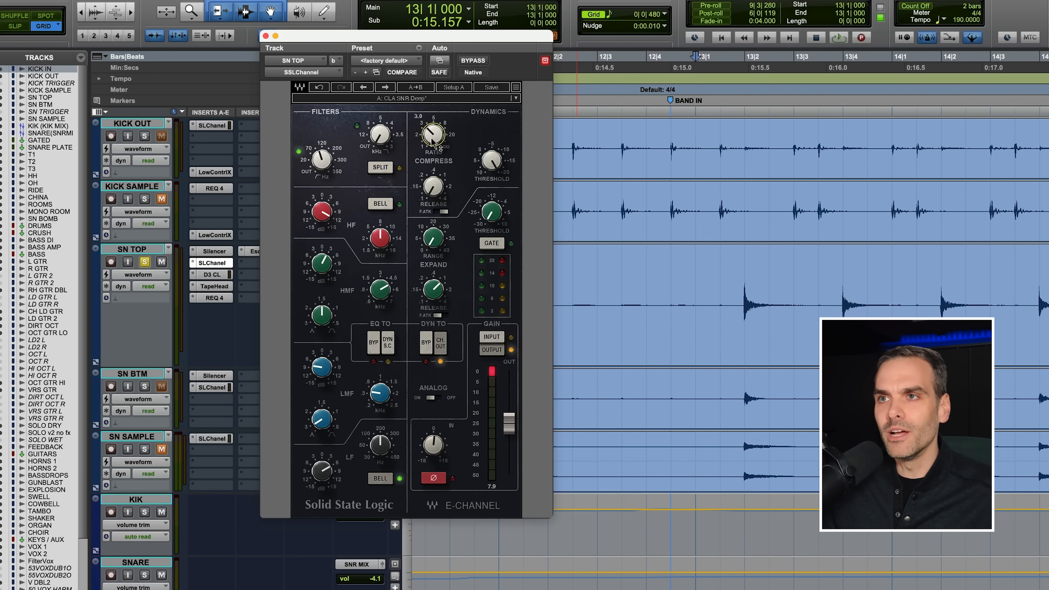
left_click(443, 212)
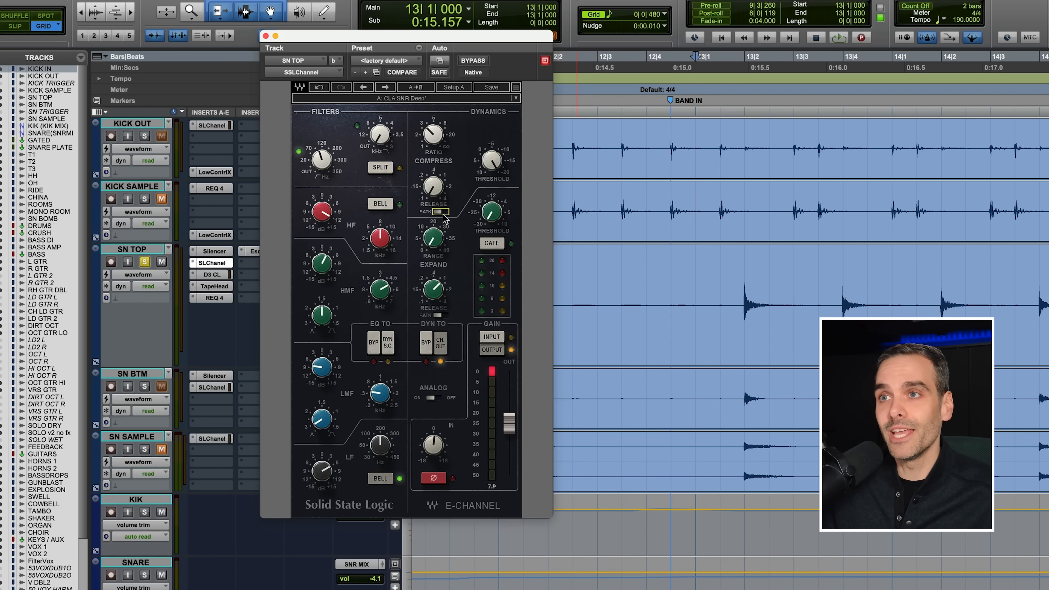
key("space")
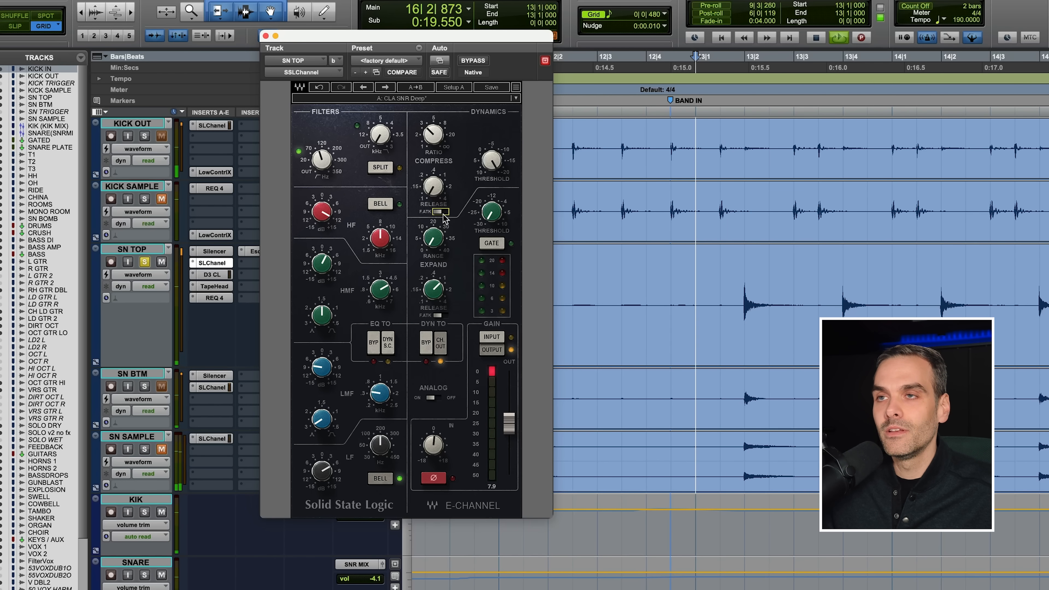
key("space")
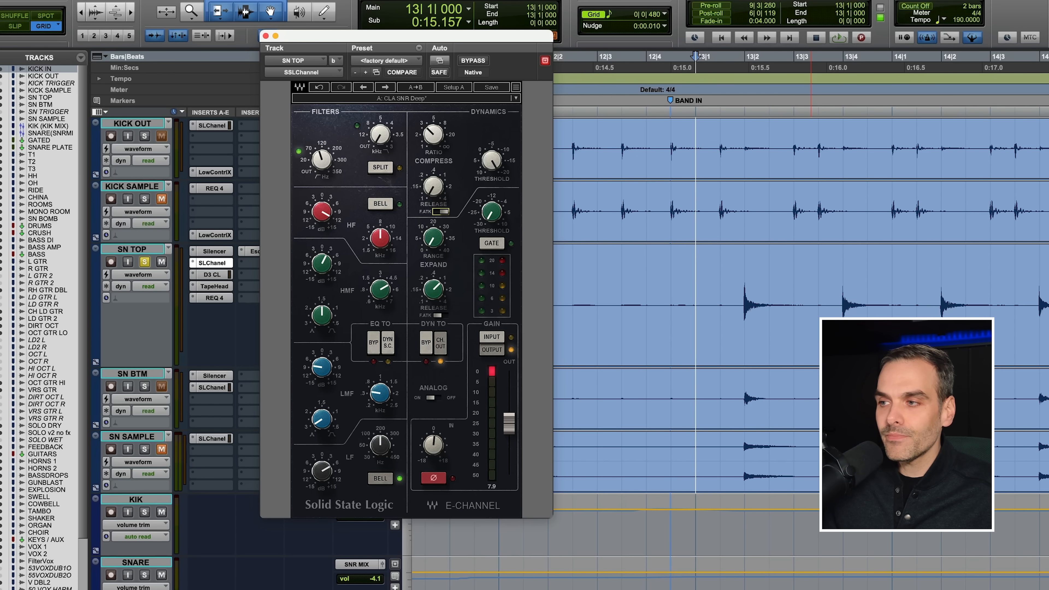
- Recall memory location 1 at the demo marker and play the test clip on SN TOP
key("period")
key("1")
key("period")
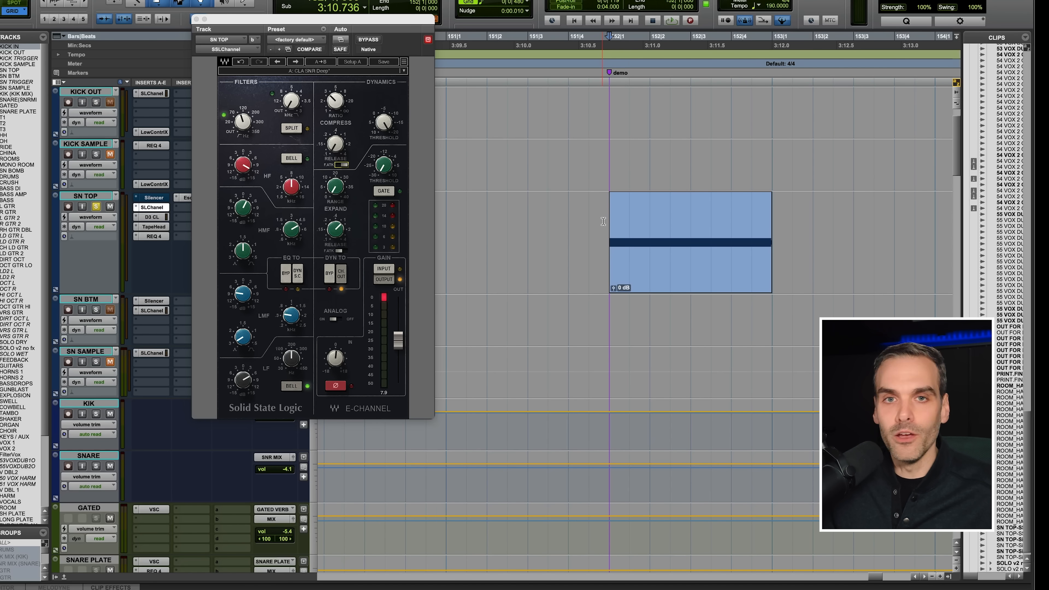
key("space")
key("space")
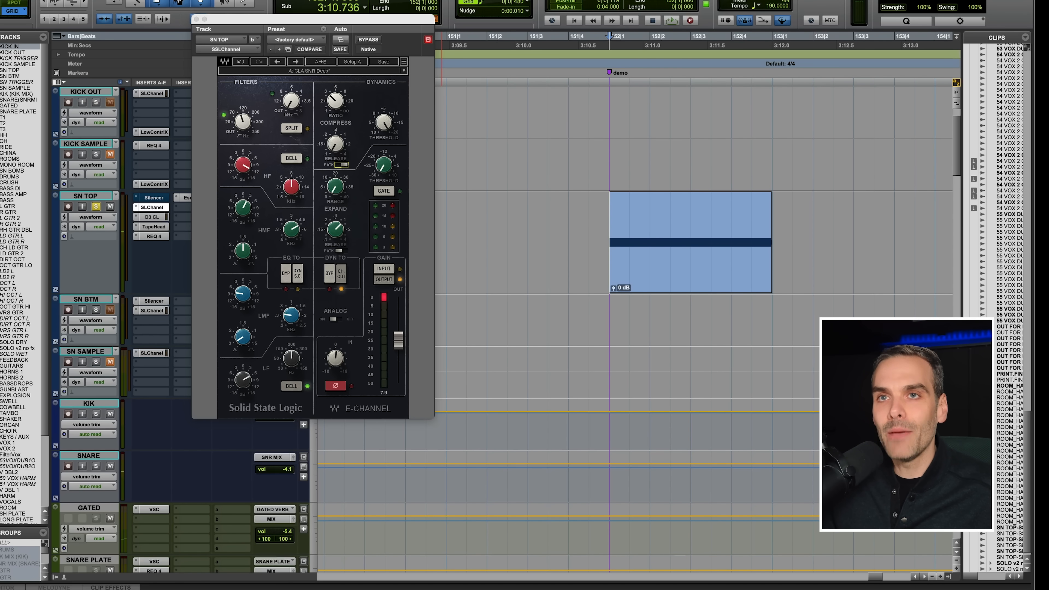
- Open SSLChannel Mono in AudioSuite and paste in the CLA SNR Deep settings from the SN TOP insert
scroll(62, 177, "down", 10)
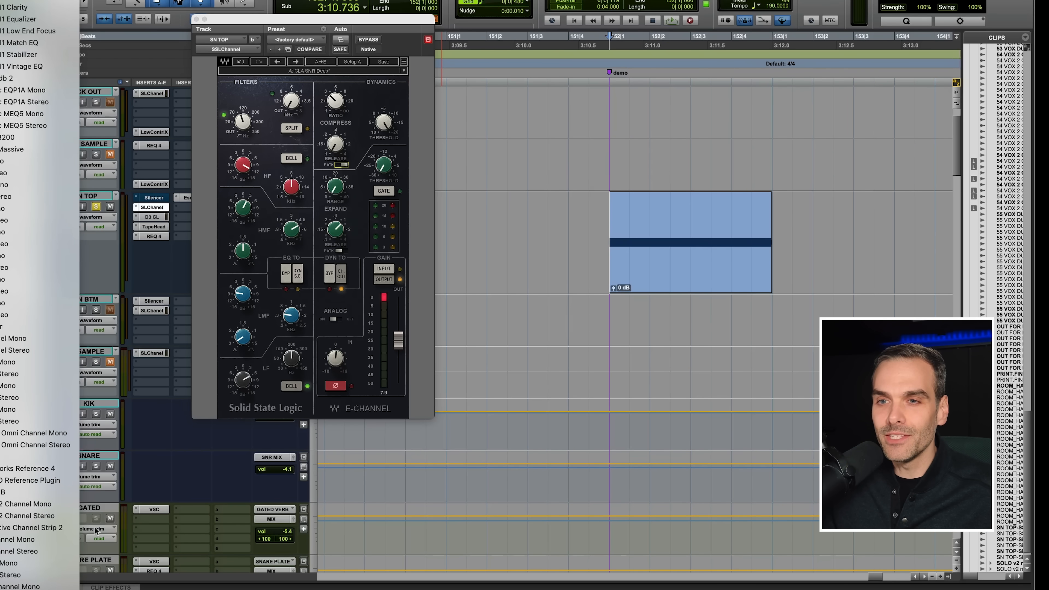
left_click(51, 539)
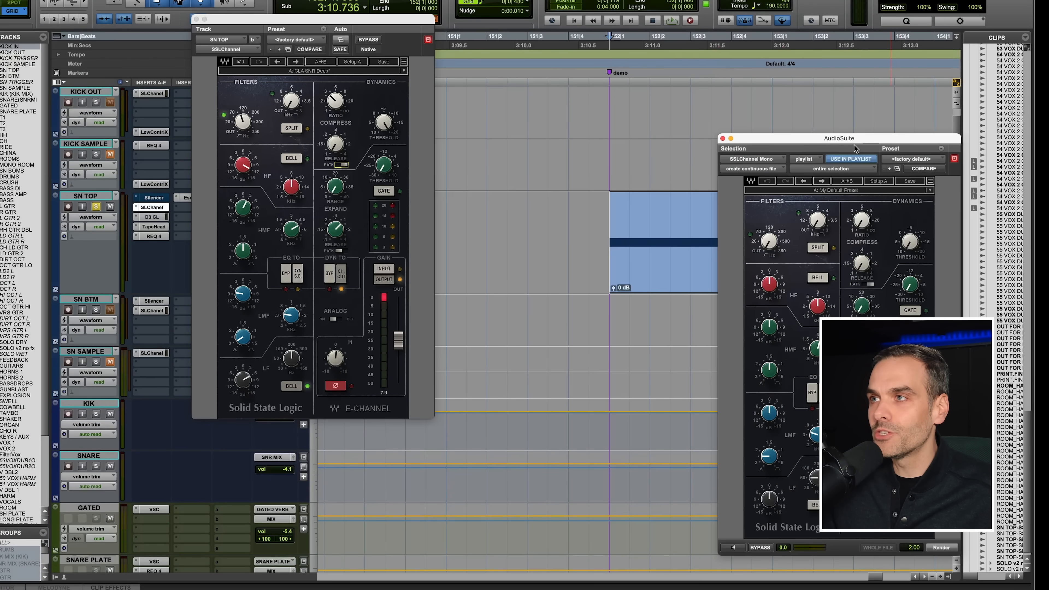
left_click_drag(866, 140, 866, 141)
key("super+shift+v")
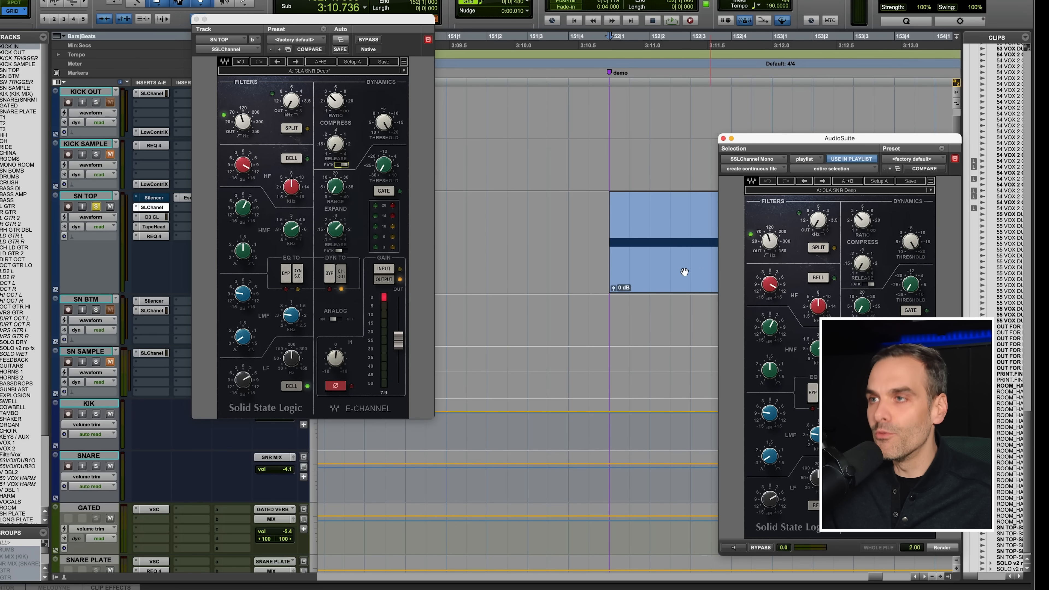
- Render the whole test clip at the demo marker through the AudioSuite SSLChannel and close the AudioSuite window
left_click(675, 276)
left_click(597, 237)
left_click_drag(605, 237, 653, 236)
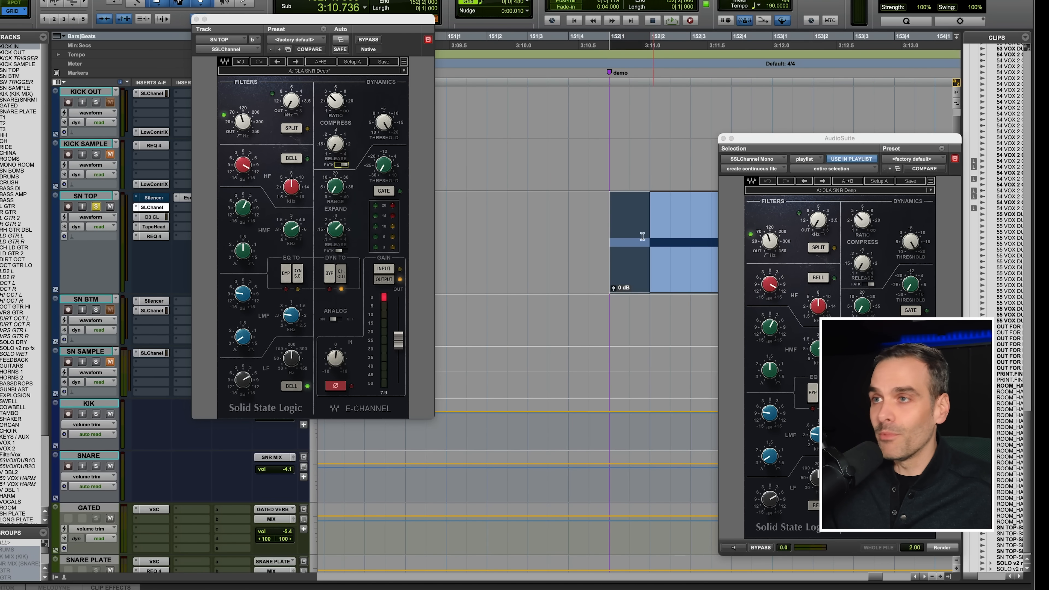
double_click(650, 271)
left_click(938, 548)
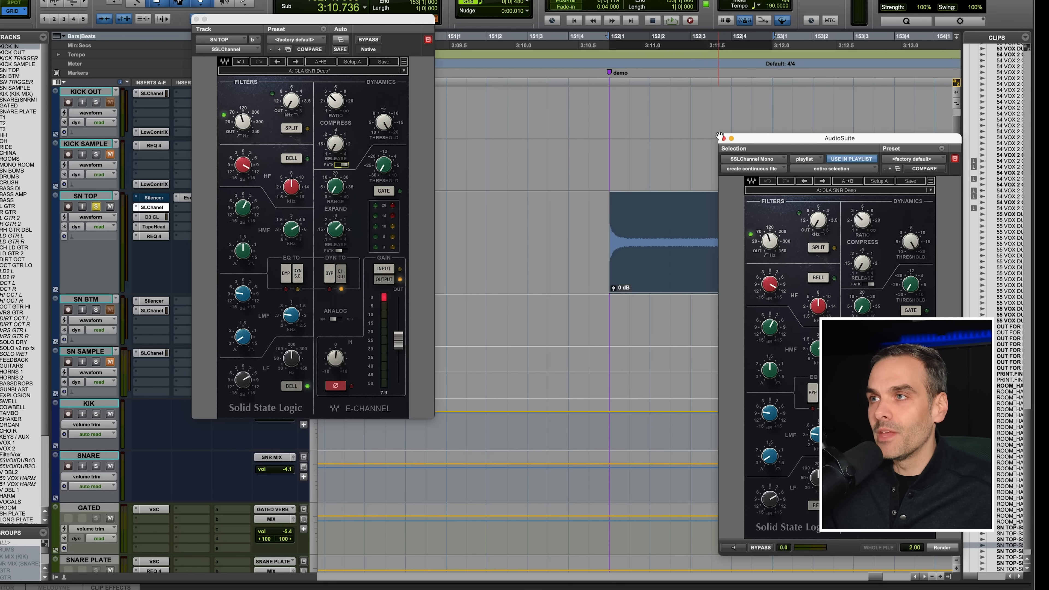
key("super+bracketright")
left_click(722, 139)
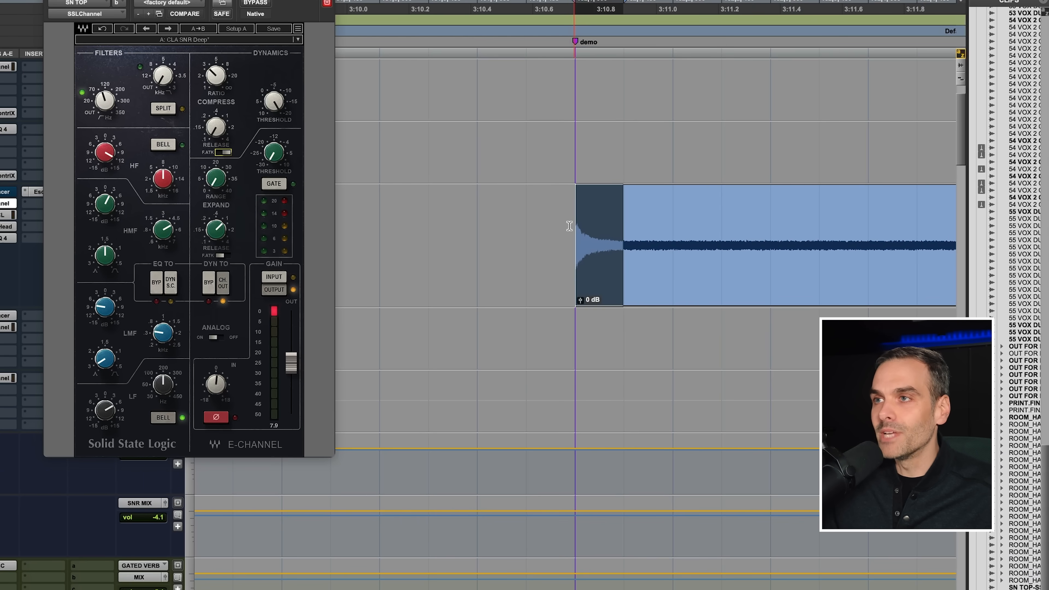
- Examine the compressor's attack on the rendered test clip by highlighting the initial peak and decay at its start
left_click(569, 226)
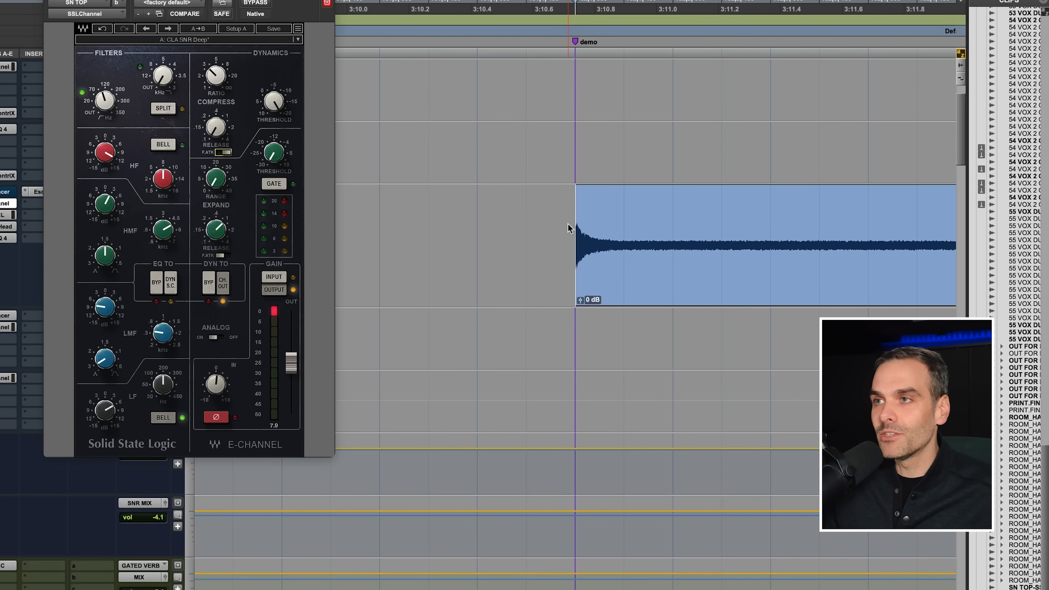
left_click_drag(568, 226, 609, 223)
key("super+bracketright")
left_click(575, 231)
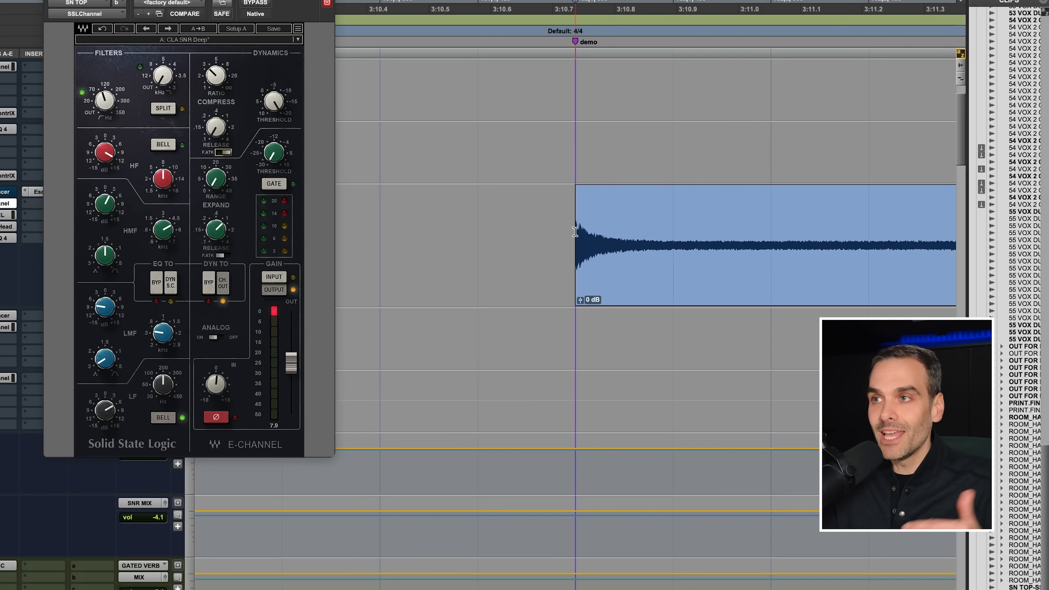
left_click_drag(575, 231, 676, 225)
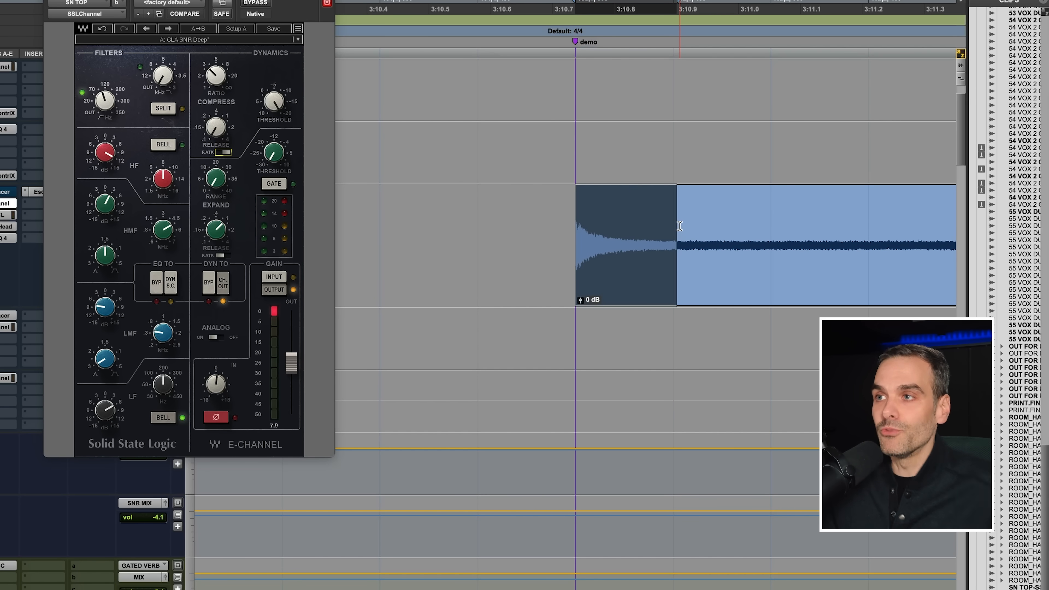
left_click_drag(576, 216, 666, 215)
left_click(559, 218)
key("ctrl+bracketright")
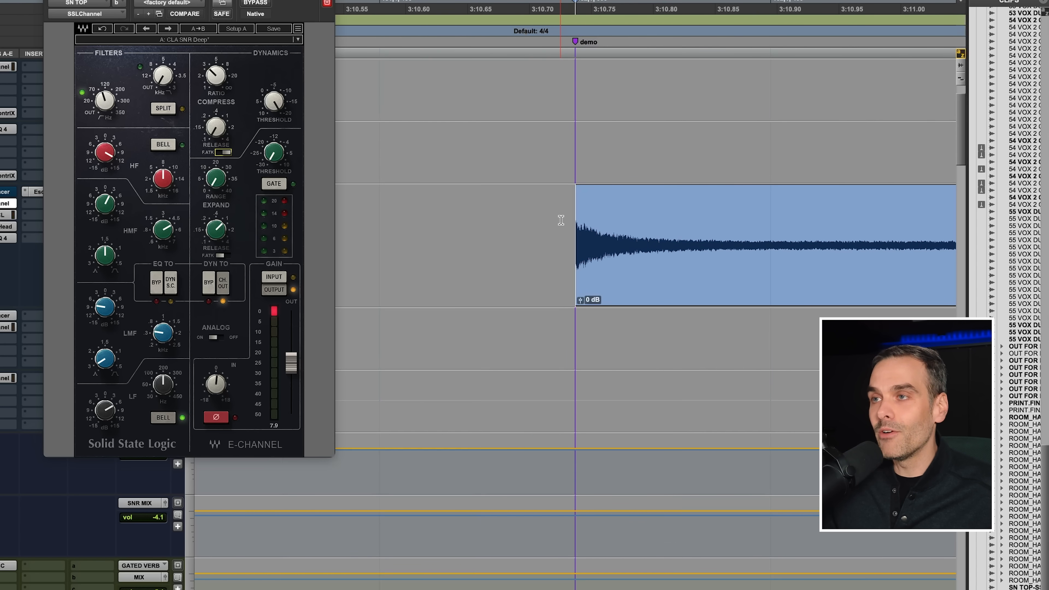
left_click_drag(575, 219, 745, 225)
key("ctrl+bracketleft")
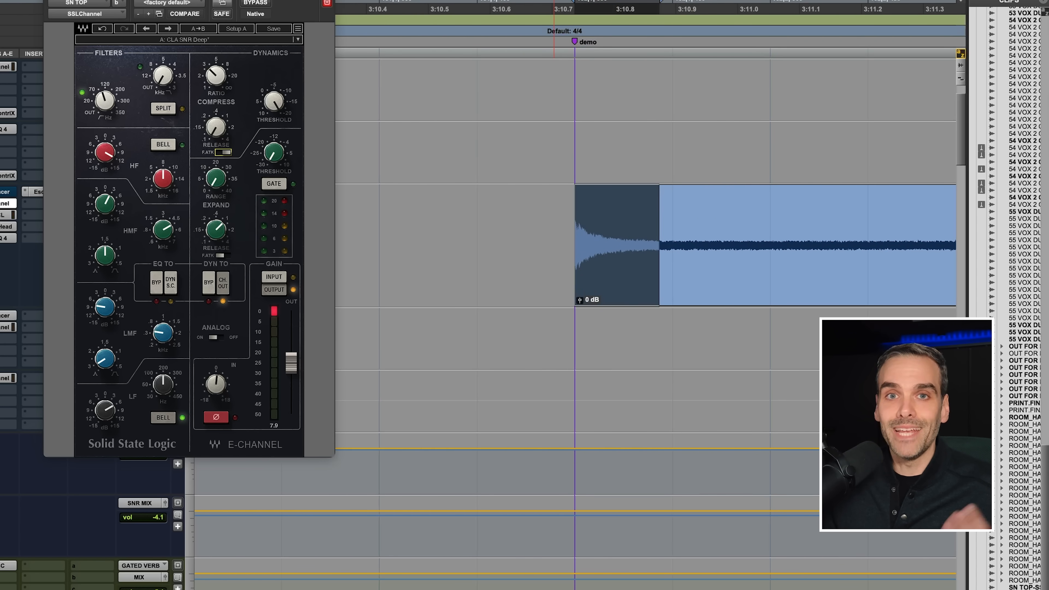
left_click(570, 216)
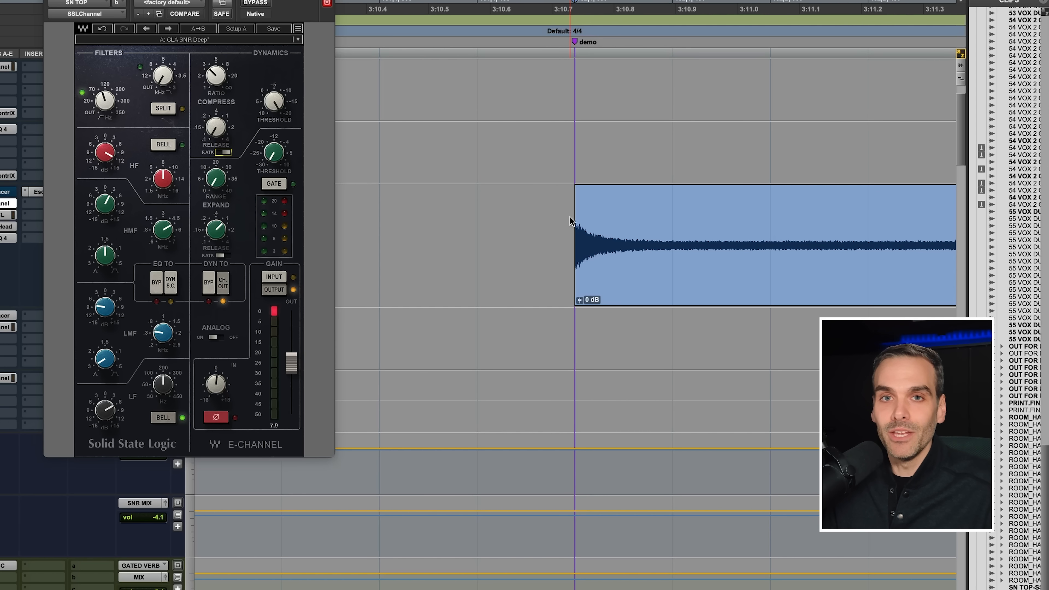
left_click_drag(580, 299, 584, 306)
key("ctrl+z")
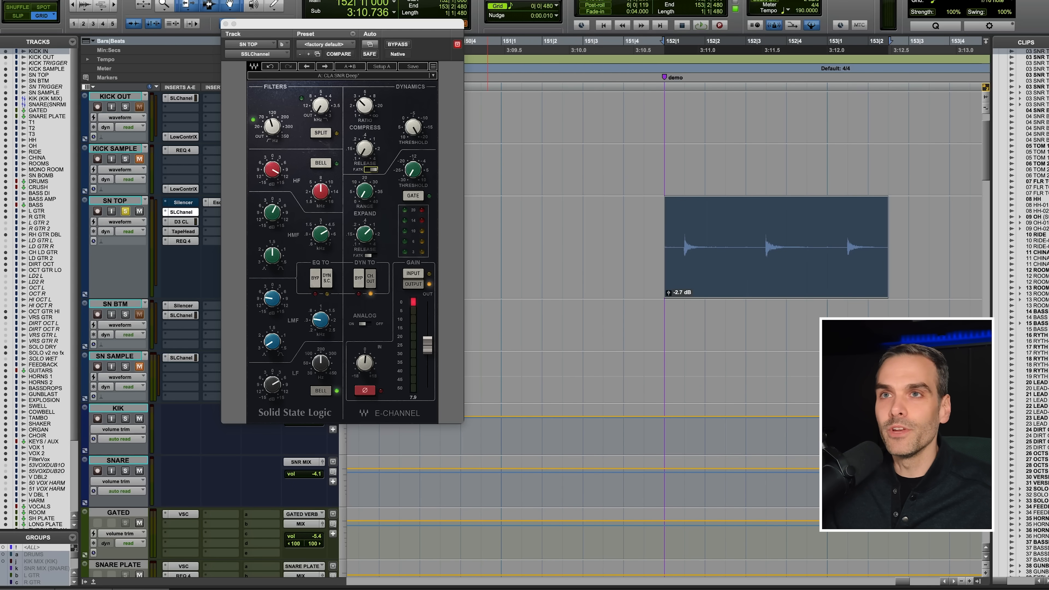
- Render the three-hit snare clip at the demo marker through AudioSuite SSLChannel Mono with the CLA SNR Deep settings, and close the AudioSuite window
mouse_move(65, 405)
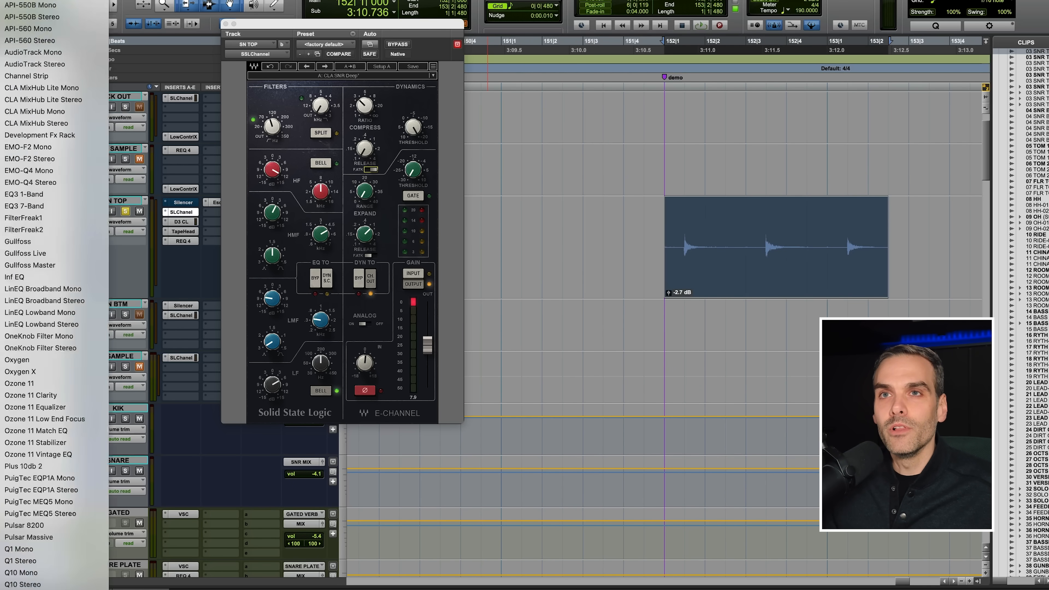
scroll(65, 405, "down", 10)
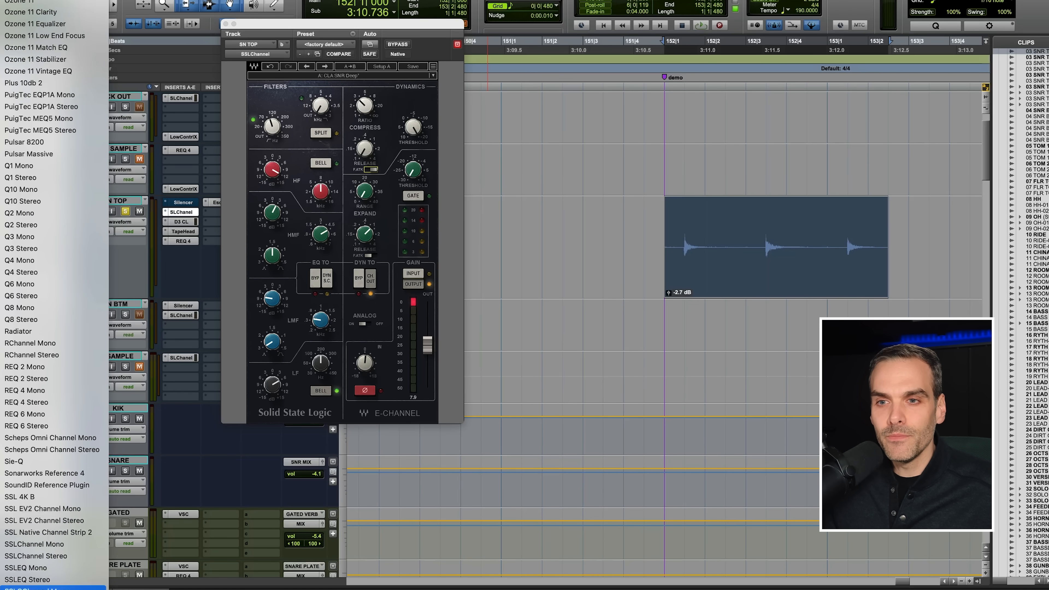
left_click(70, 546)
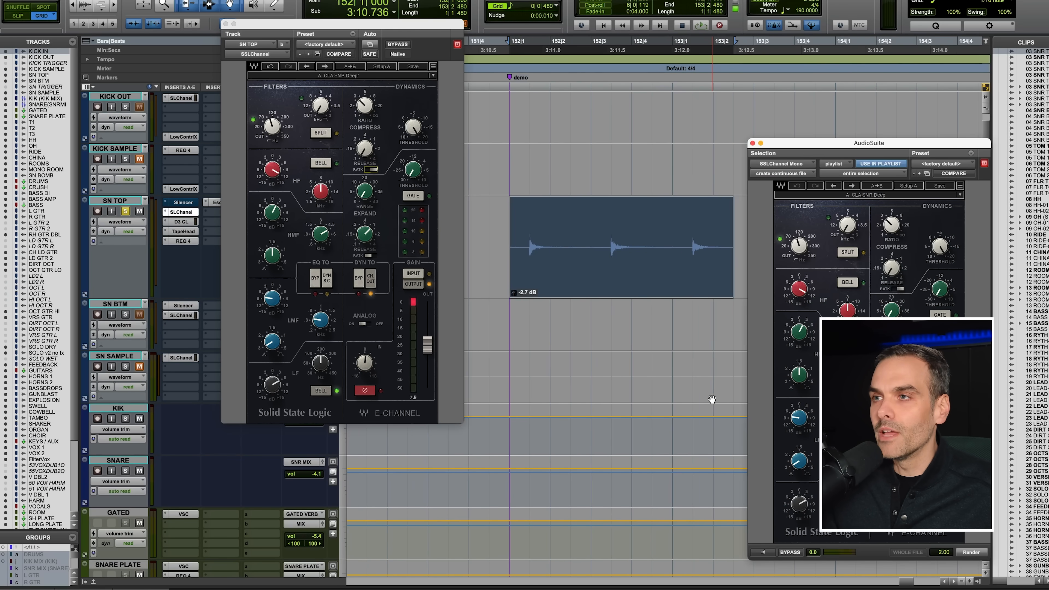
left_click(976, 553)
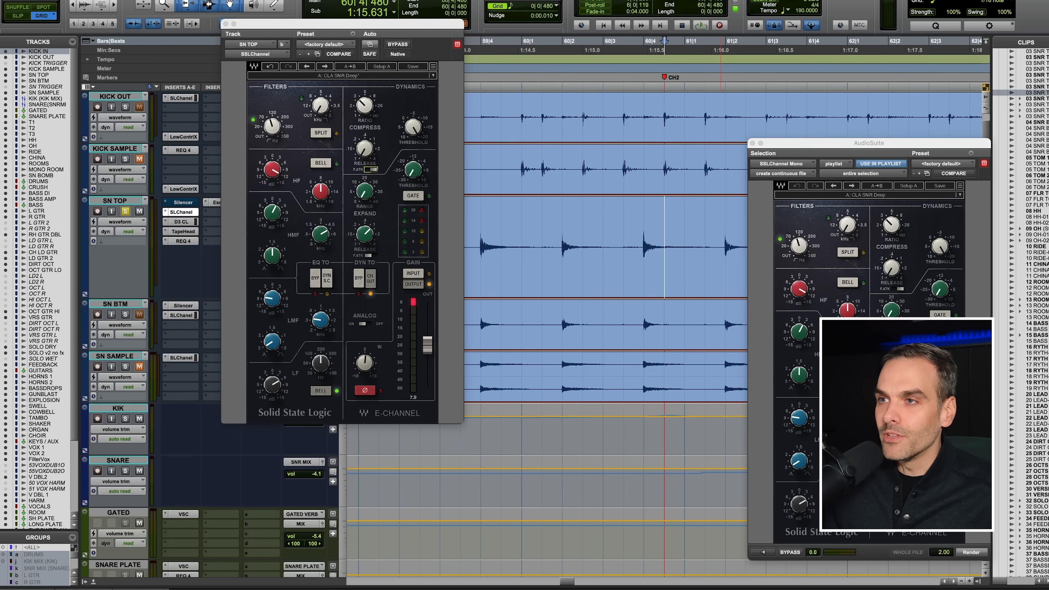
left_click(752, 143)
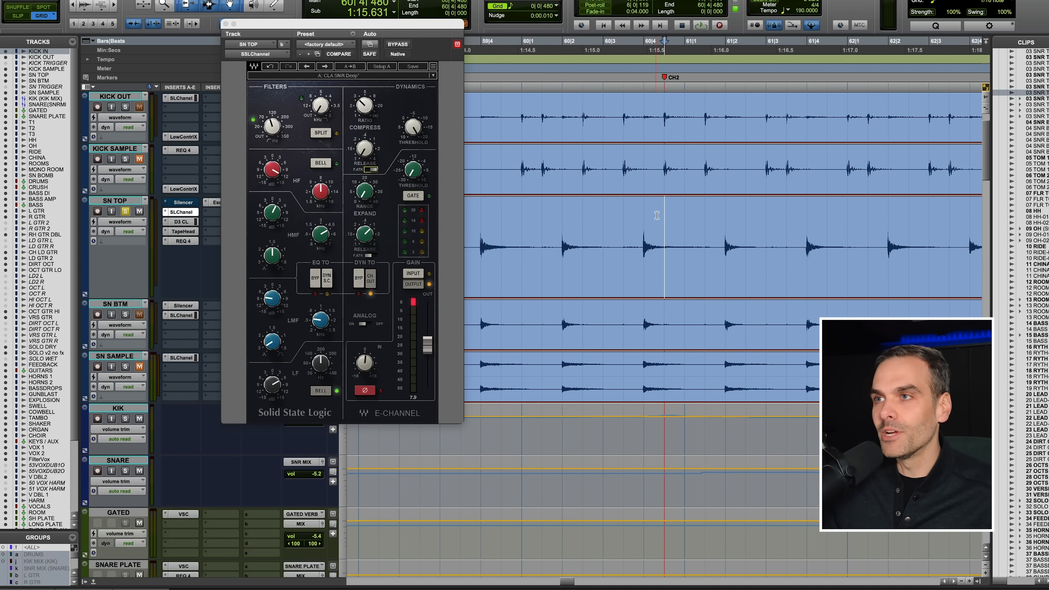
- Play SN TOP from the CH2 marker, re-enable its Silencer insert, and play the section again
key("space")
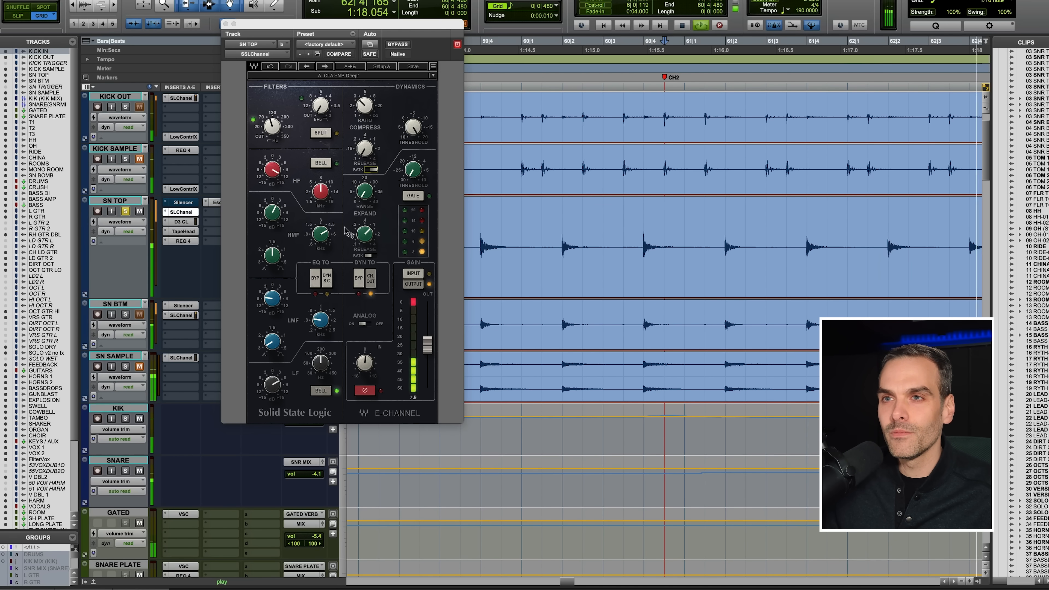
key("space")
key("space")
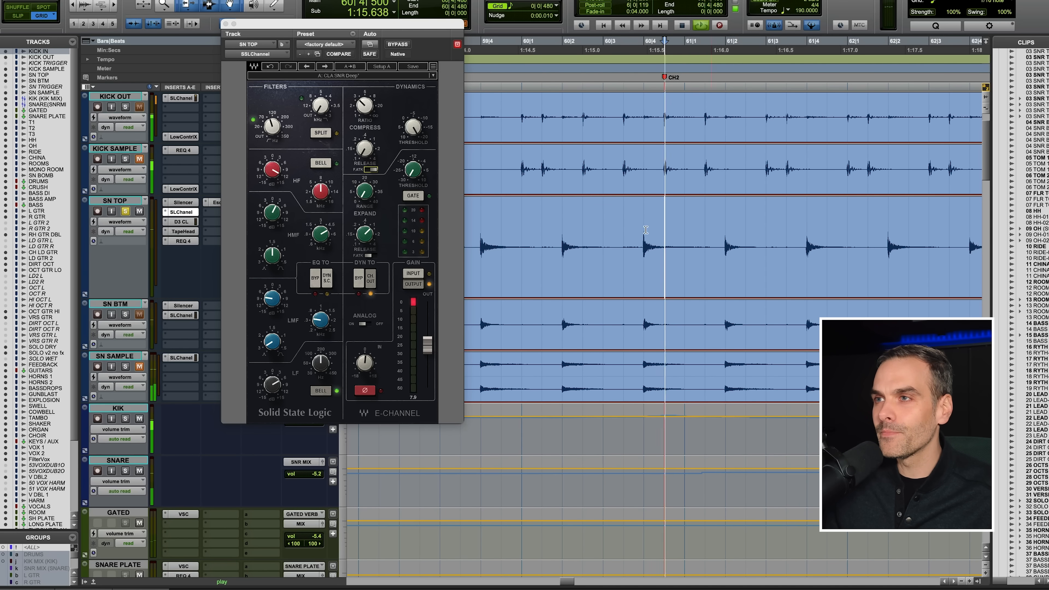
key("space")
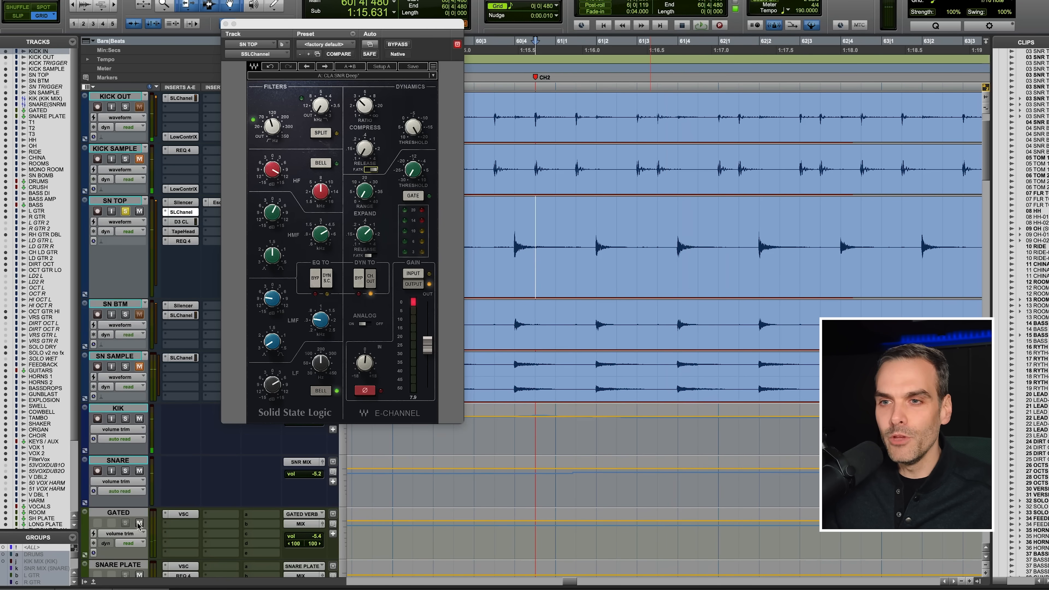
- Mute the GATED and SNARE PLATE reverb tracks and play the snare from the CH2 marker
scroll(142, 529, "down", 2)
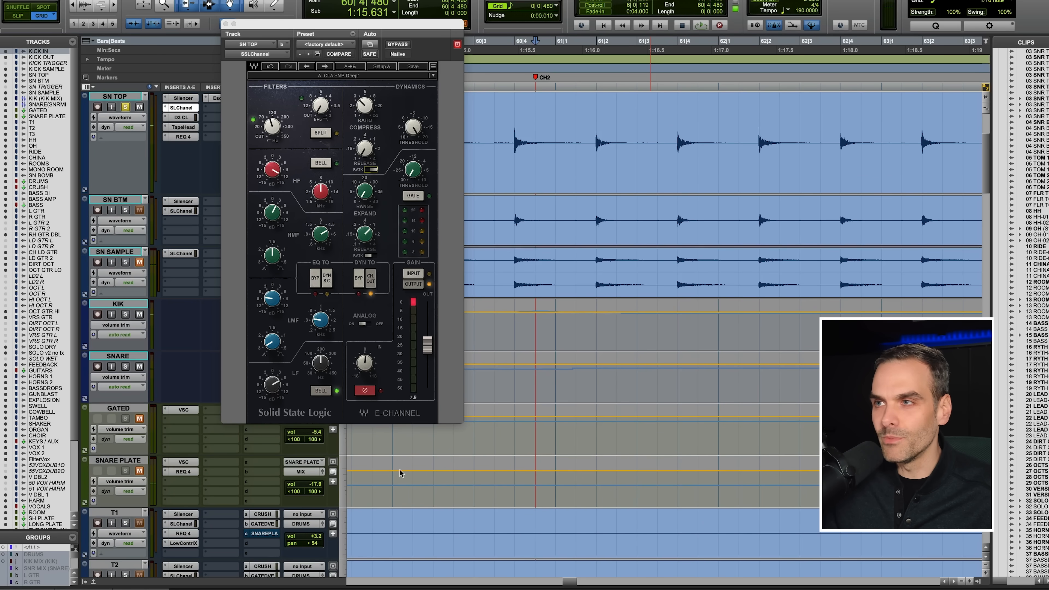
scroll(278, 474, "up", 3)
key("space")
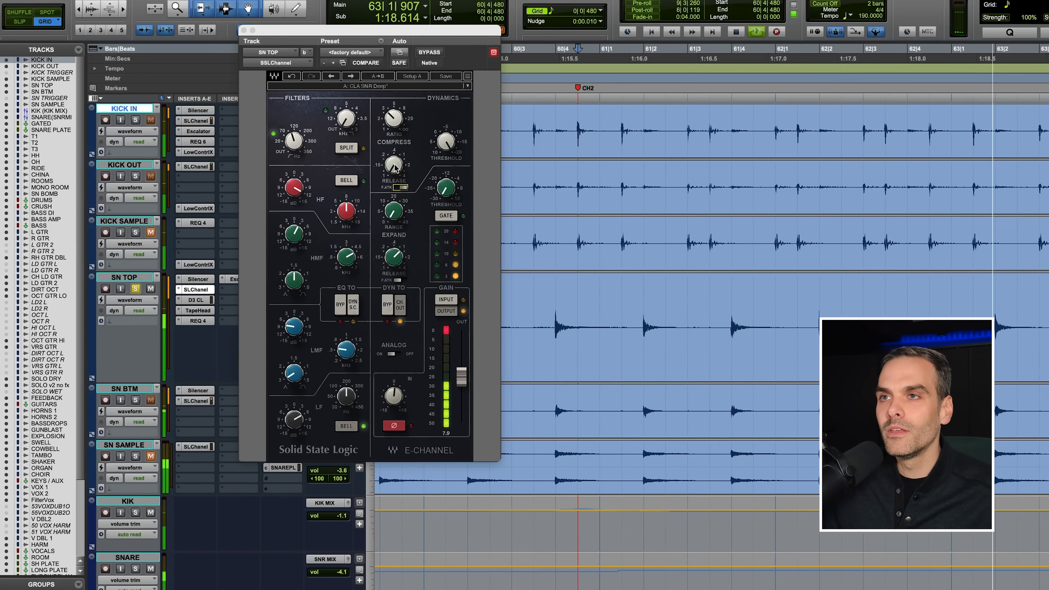
- Audition SN TOP from the CH2 marker with the E-Channel compressor's release raised to about 1.99, and again with it returned to 0.10
key("space")
left_click_drag(451, 197, 452, 161)
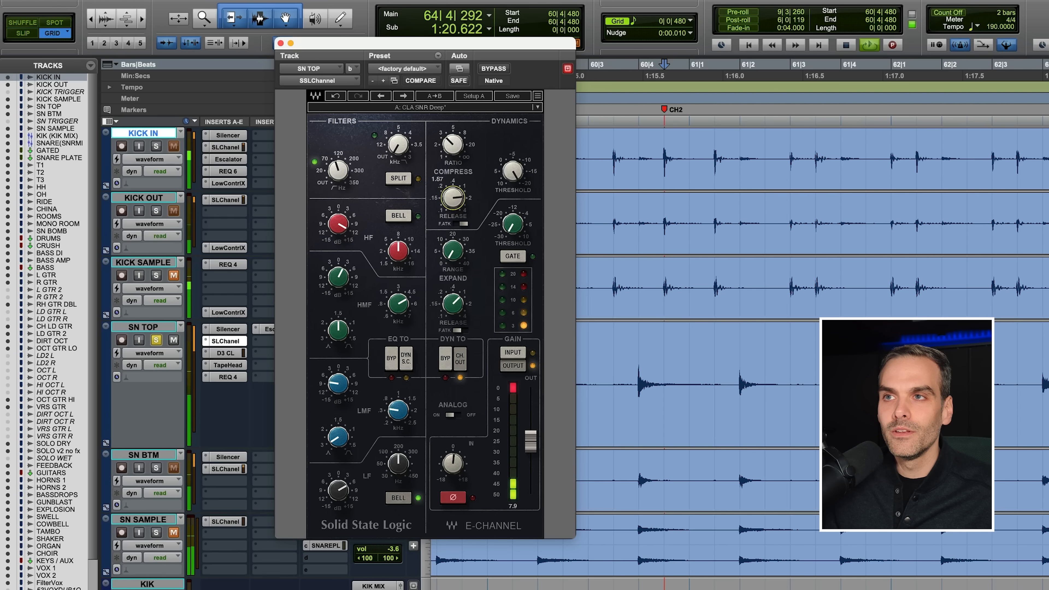
key("space")
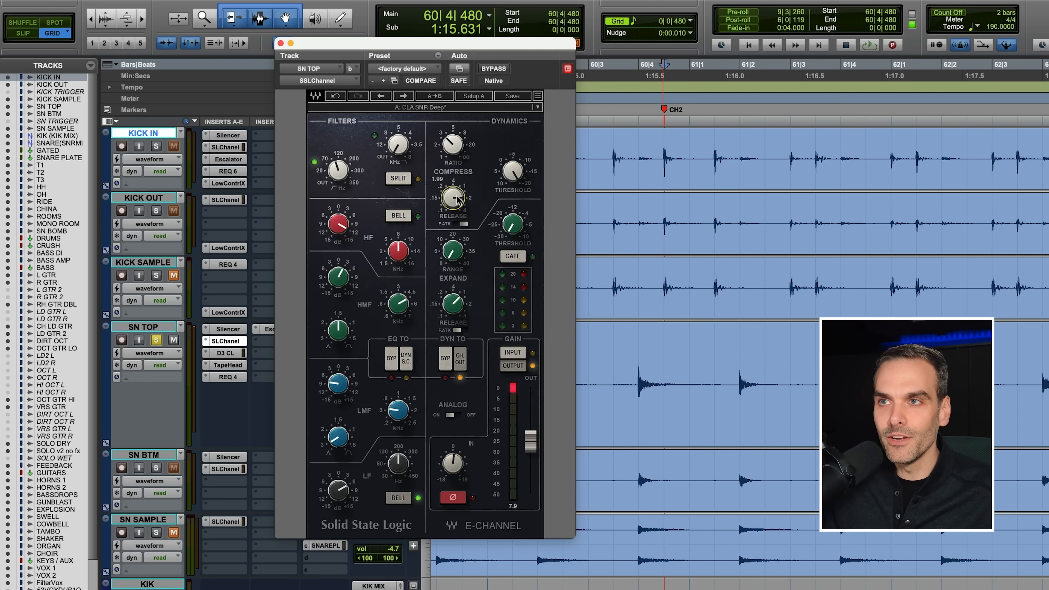
key("space")
left_click_drag(457, 195, 458, 201)
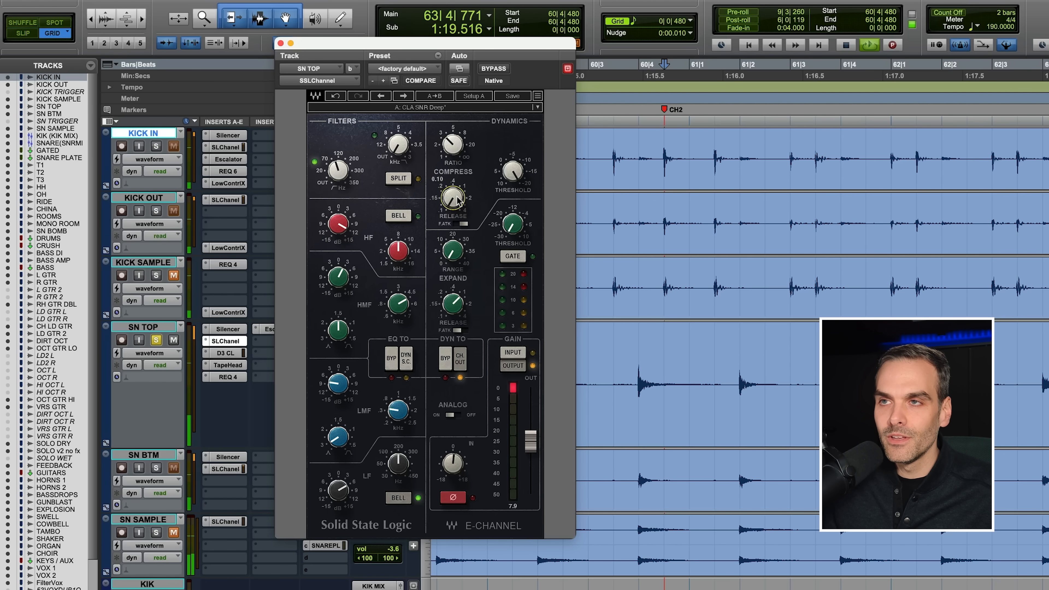
key("space")
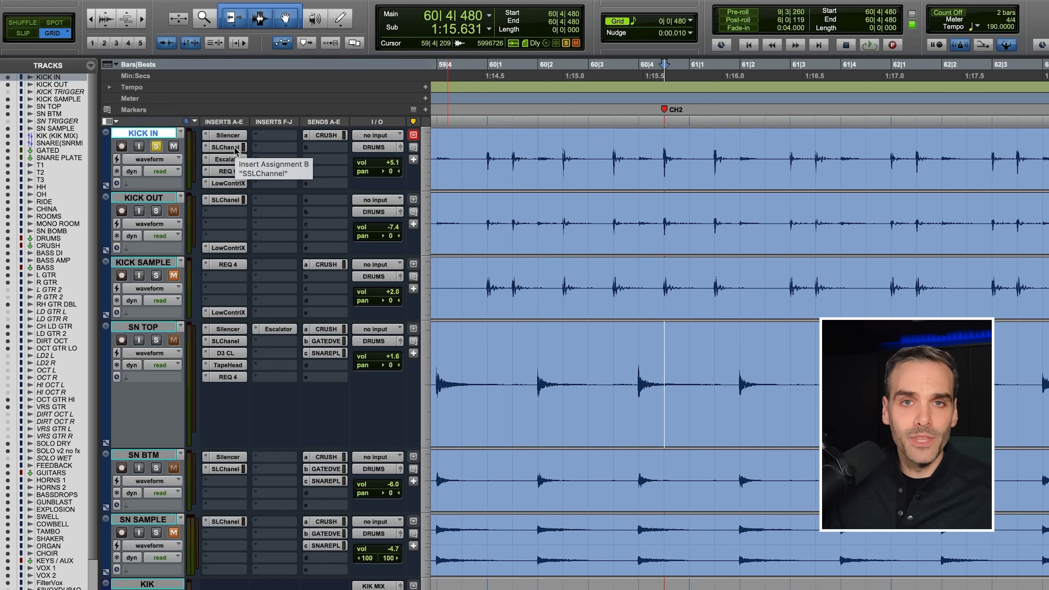
- Open the SSLChannel insert on KICK IN and play the kick from the CH2 marker with the channel's dynamics bypassed
left_click(226, 147)
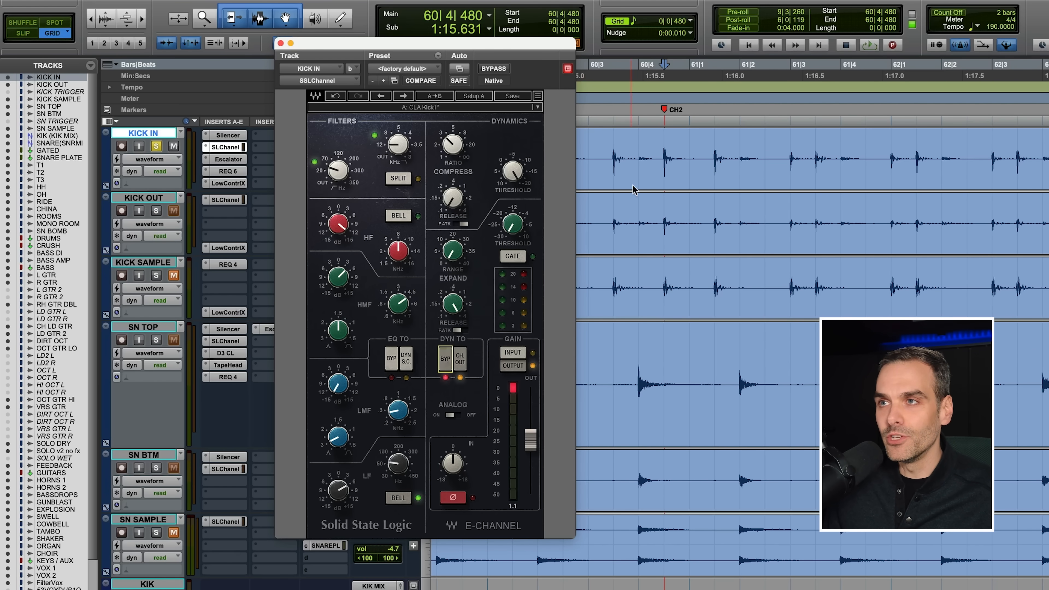
left_click(661, 144)
key("space")
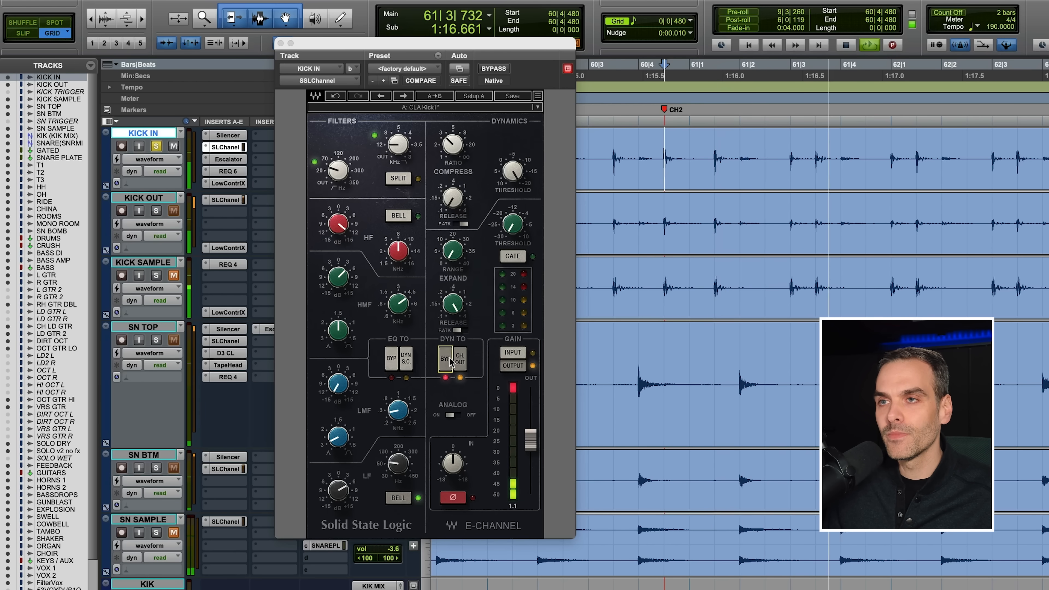
key("space")
- Play KICK IN while comparing its E-Channel dynamics active and bypassed, leaving the dynamics active, and stop playback
left_click(446, 359)
key("space")
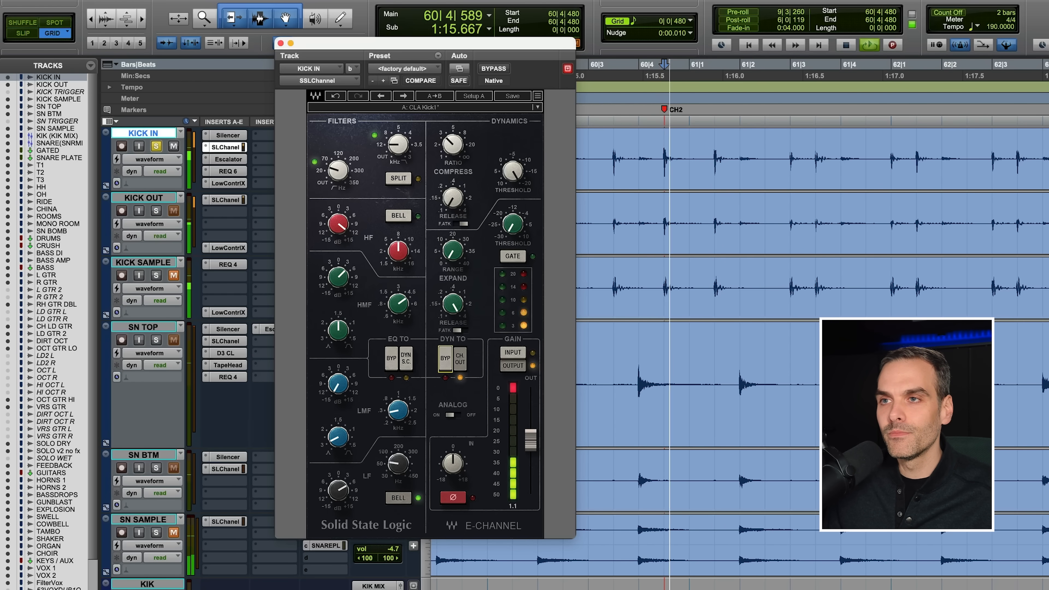
left_click(445, 359)
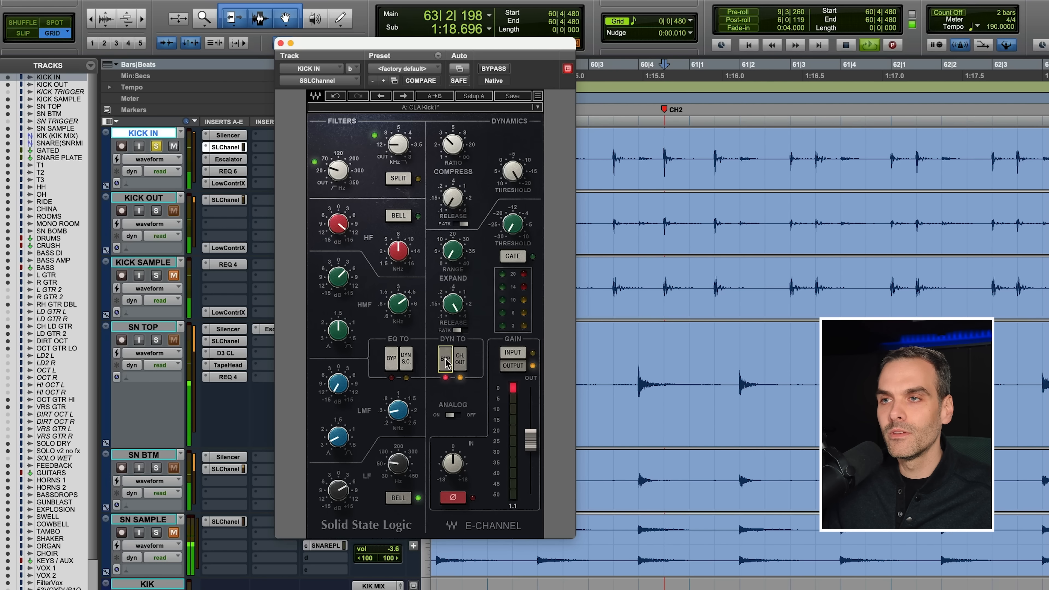
left_click(446, 360)
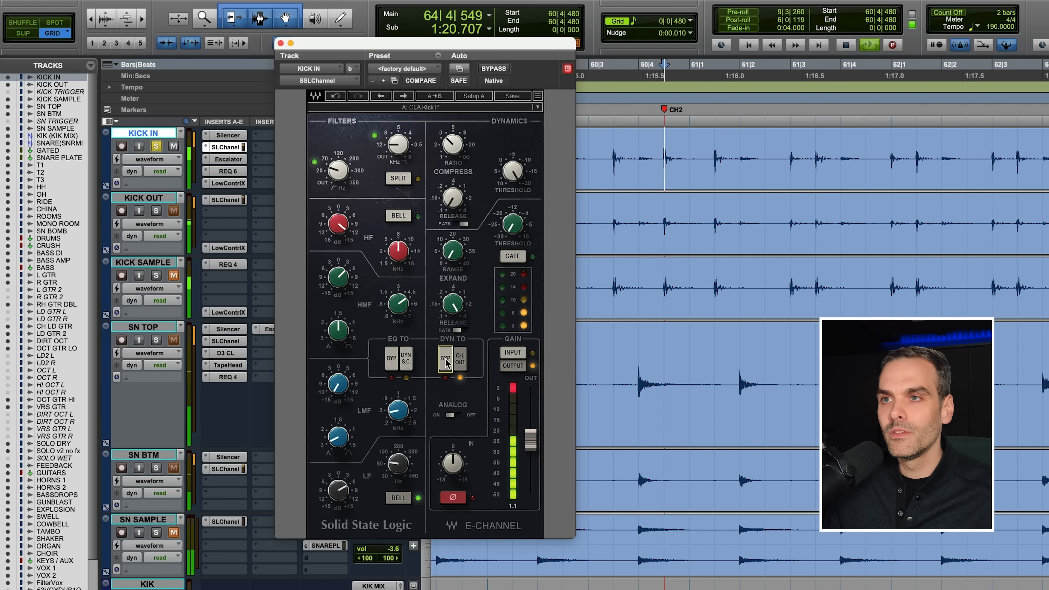
left_click(446, 359)
left_click(446, 360)
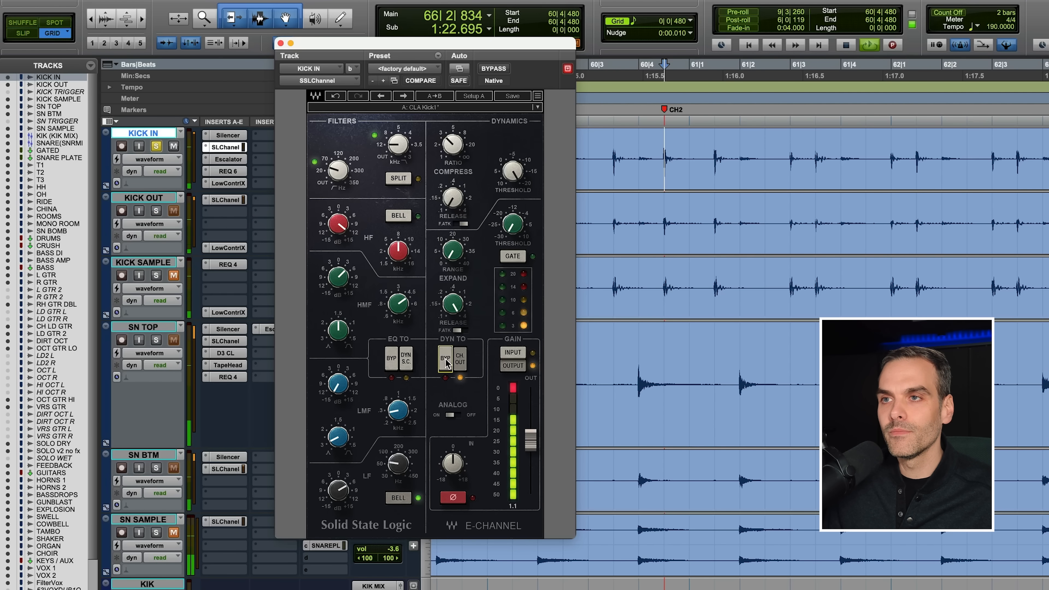
key("space")
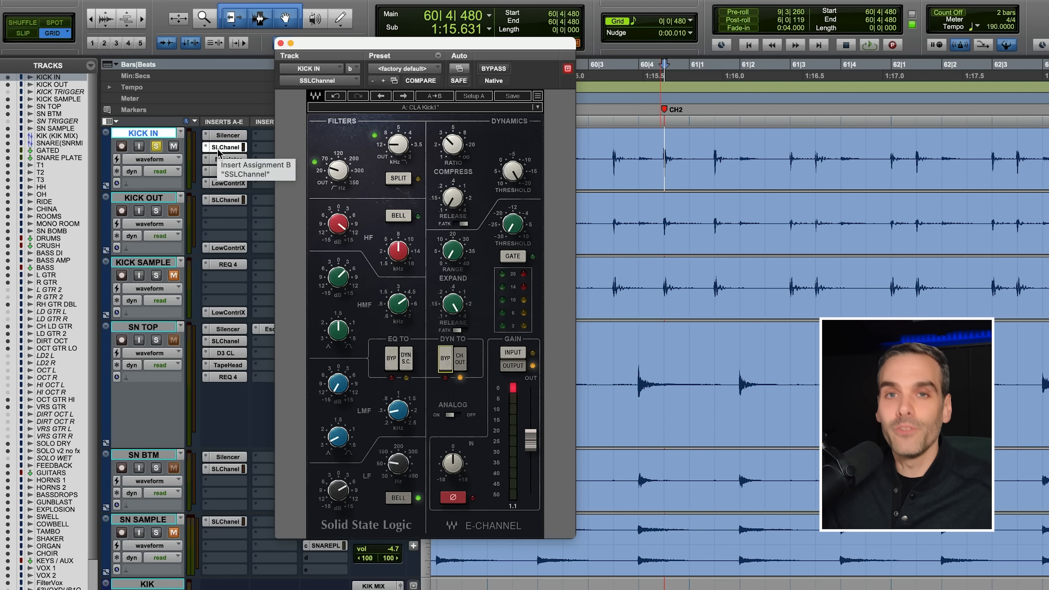
- Close KICK IN's SSLChannel window and briefly review the SSLChannel insert on SN TOP
left_click(225, 147)
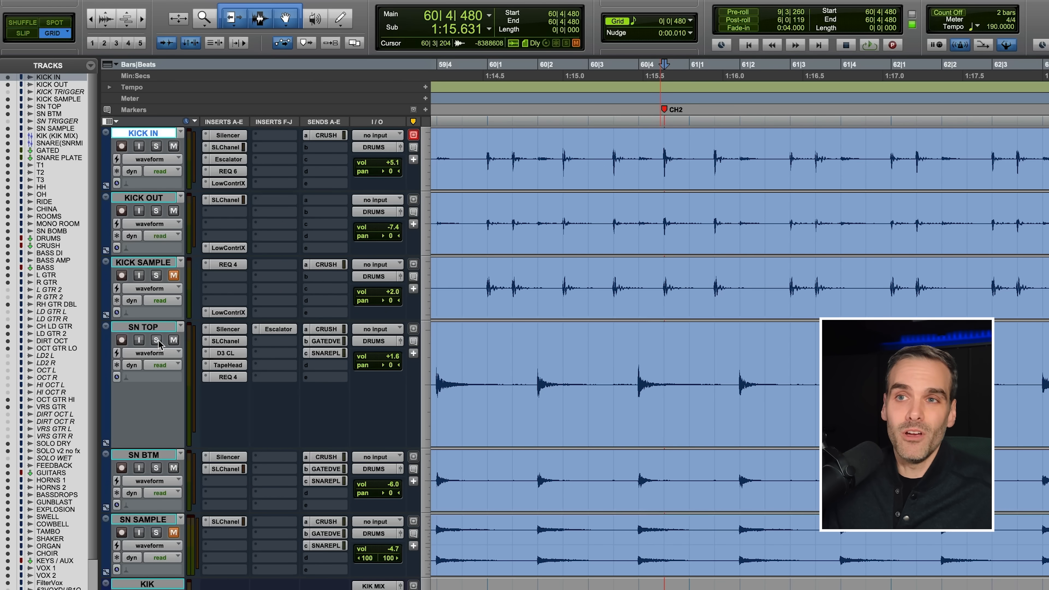
left_click(243, 342)
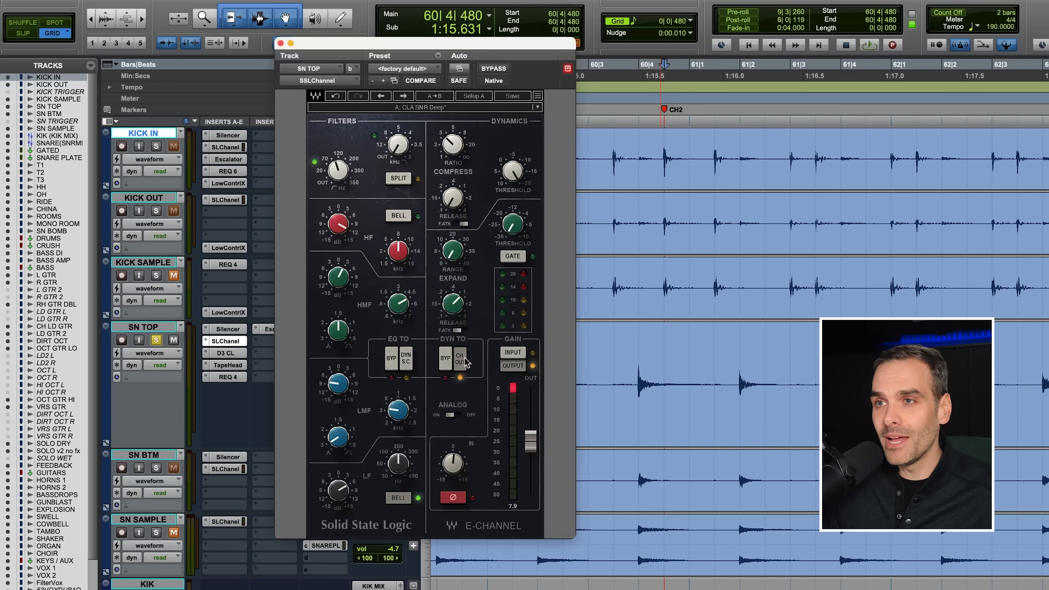
left_click(227, 342)
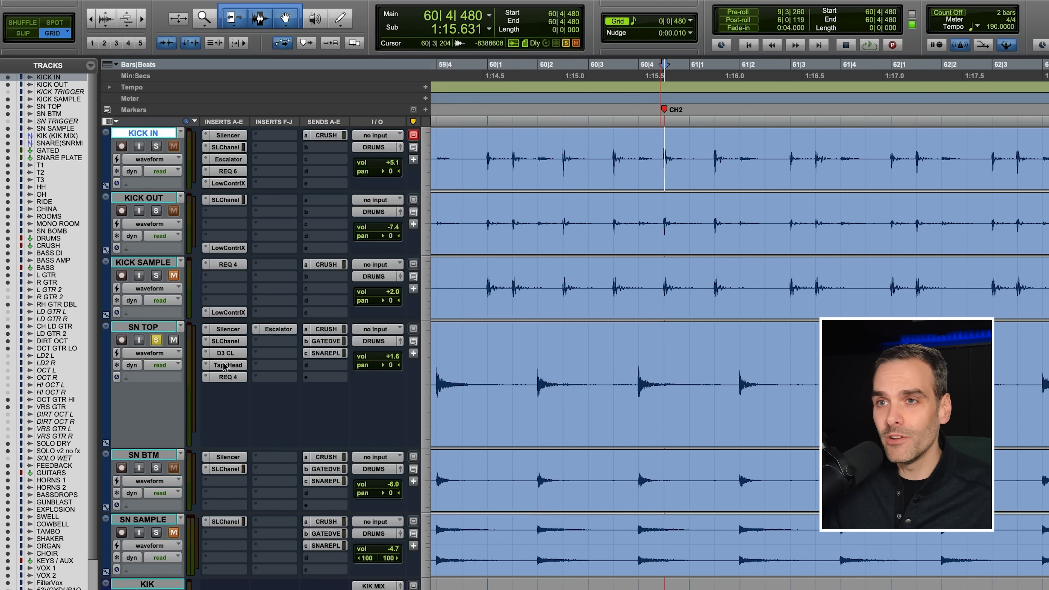
- Open the Dyn3 Compressor/Limiter on SN TOP, move its window clear of the track, and select bars 61 to 64 during playback
left_click(225, 353)
left_click_drag(460, 54, 552, 27)
left_click(713, 368)
key("space")
key("super+bracketleft")
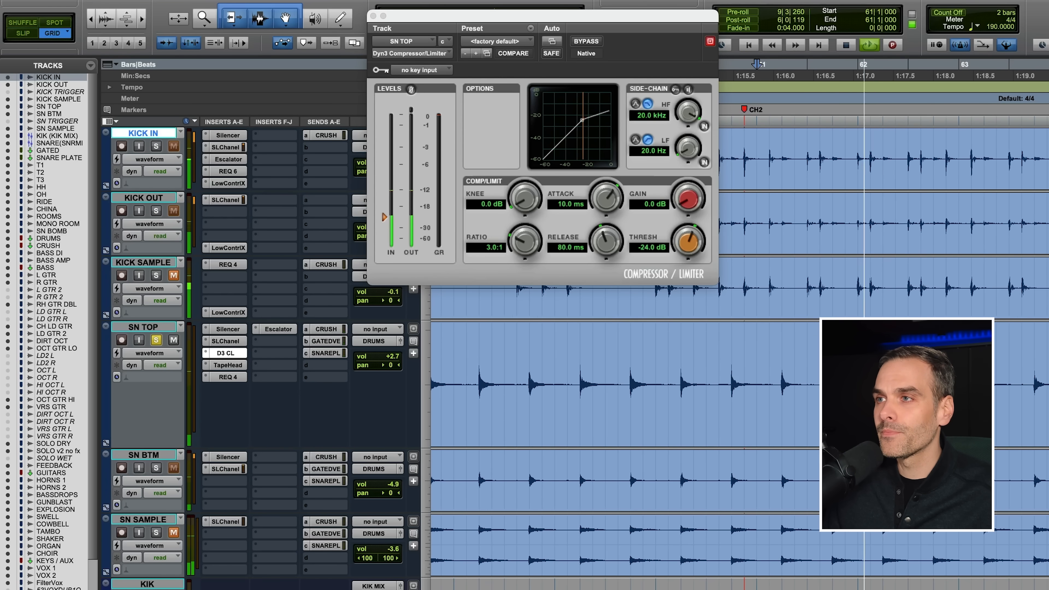
key("Up")
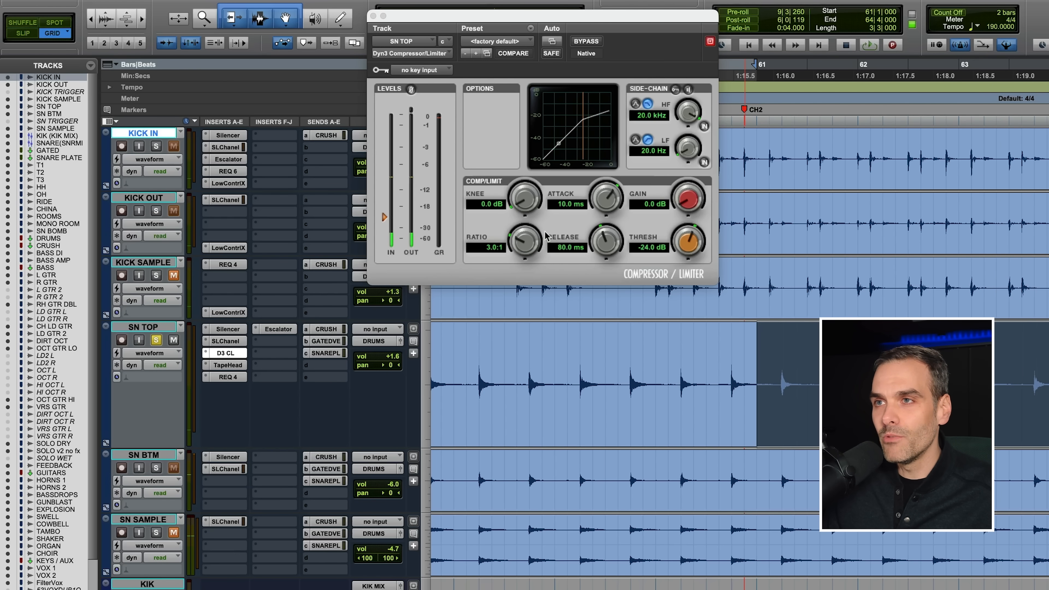
- Set the Dyn3 compressor's attack to 32.7 ms, release to 91.4 ms and threshold to -43.2 dB while playing the selection
left_click_drag(386, 224, 389, 234)
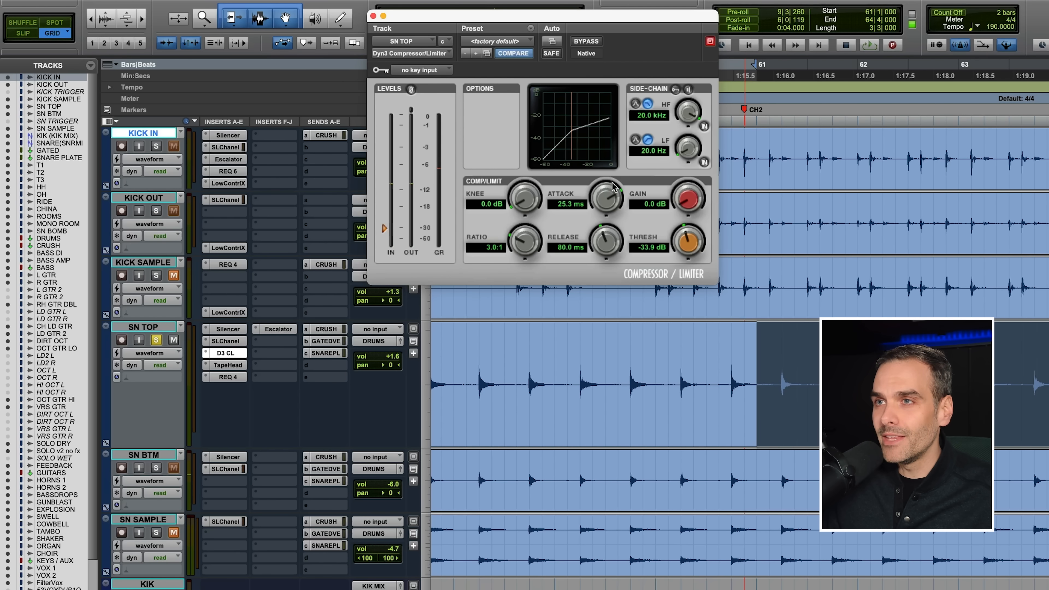
left_click_drag(614, 189, 615, 186)
key("space")
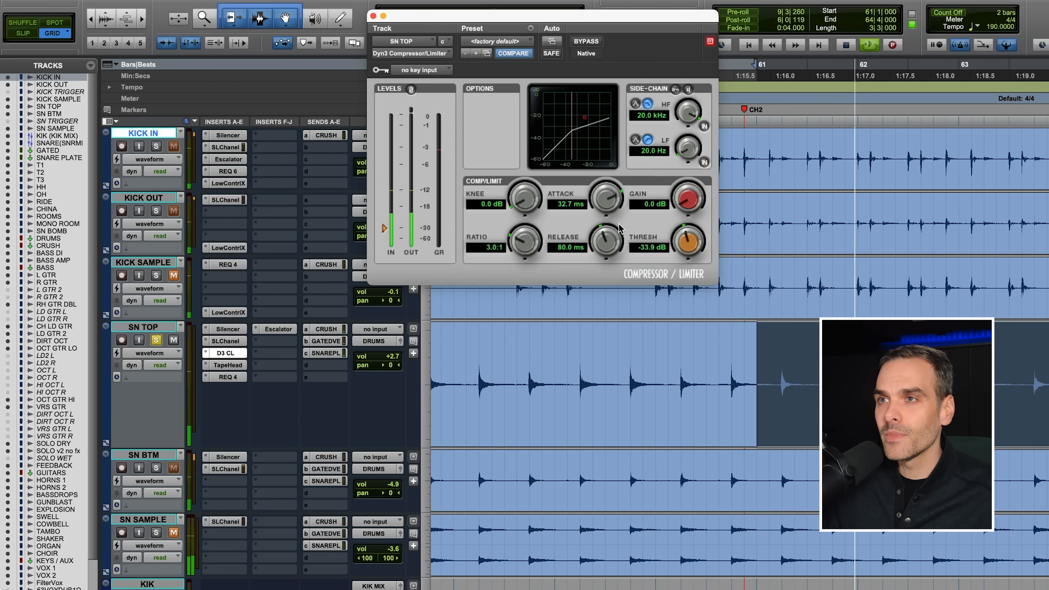
left_click_drag(616, 244, 616, 239)
left_click_drag(393, 227, 387, 235)
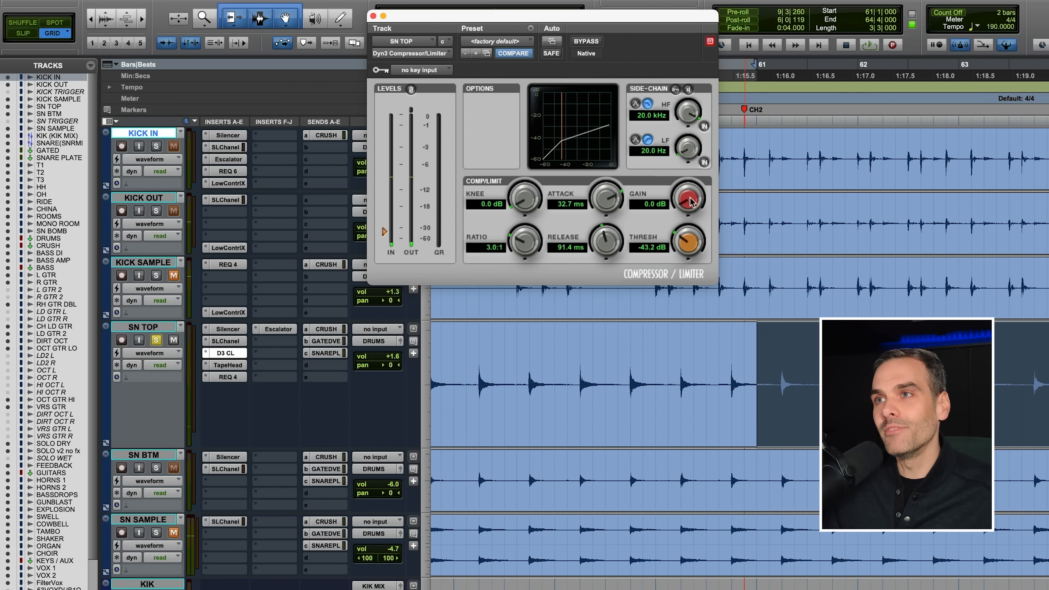
- Raise the Dyn3 compressor's makeup gain to 3.2 dB and compare the snare with the compressor bypassed and active
left_click_drag(693, 190, 693, 189)
key("space")
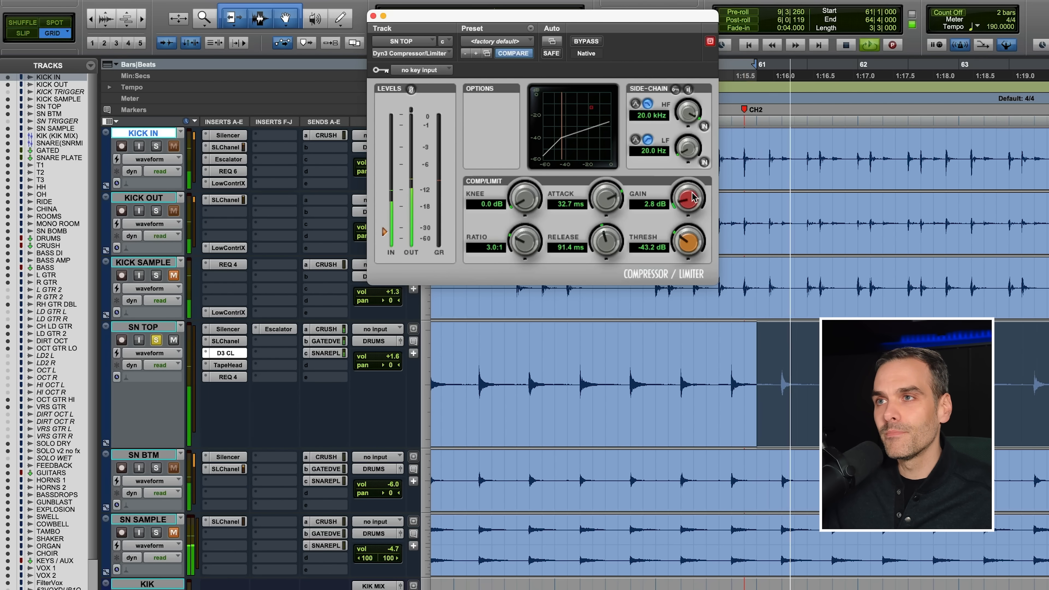
left_click(587, 41)
left_click(586, 41)
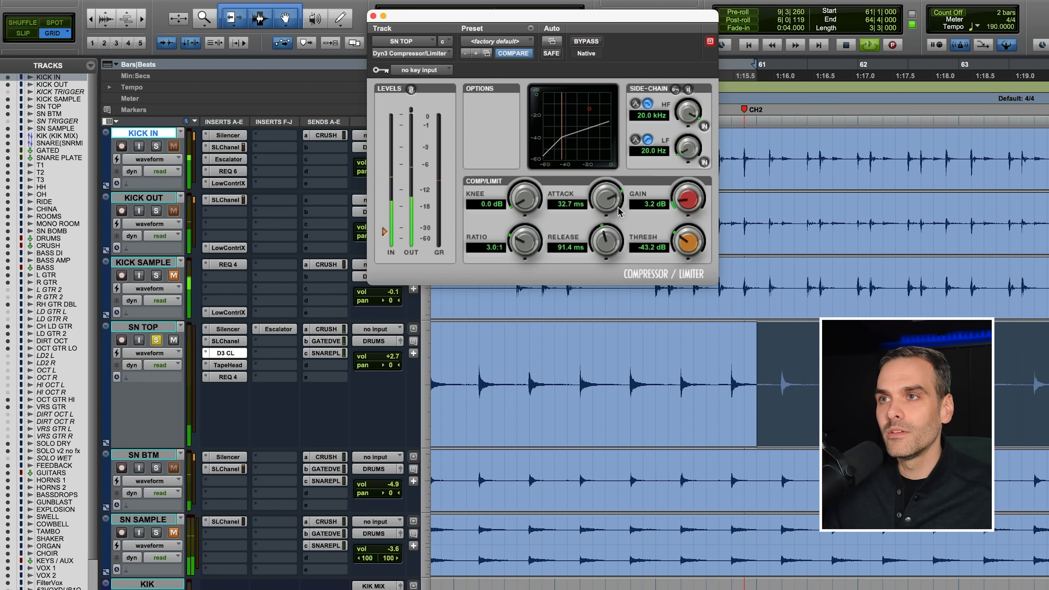
- Slow the Dyn3 compressor's attack to 41.3 ms and compare the playing snare with and without the compressor
left_click_drag(614, 207, 617, 204)
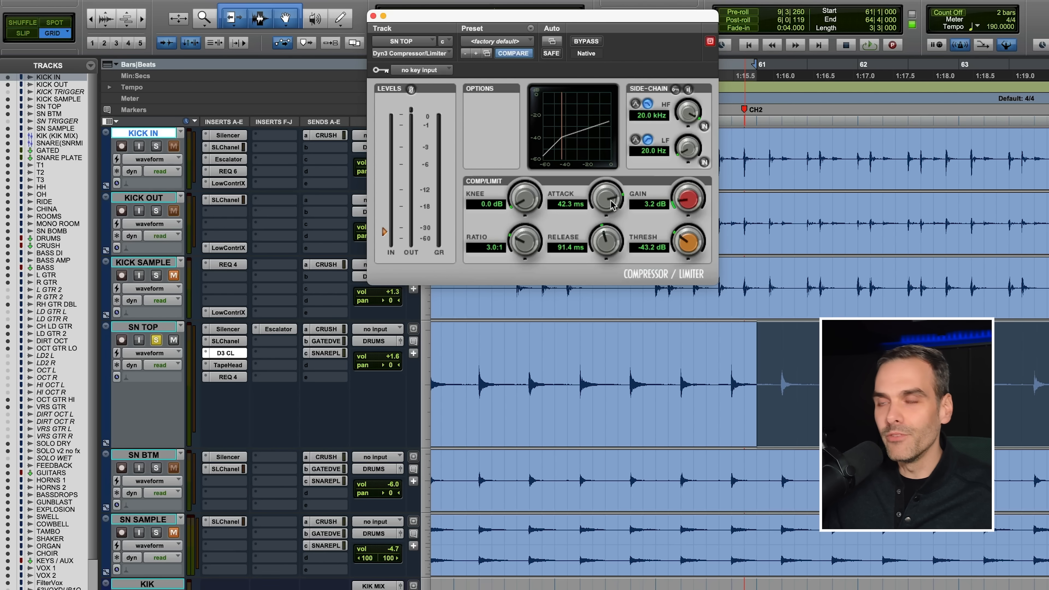
key("space")
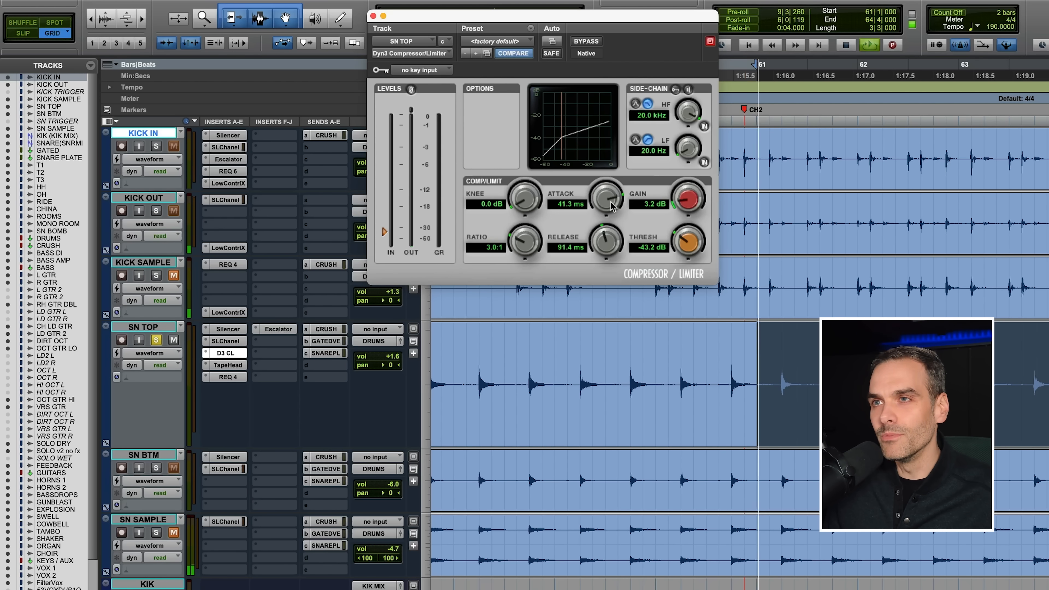
left_click(585, 43)
left_click(585, 42)
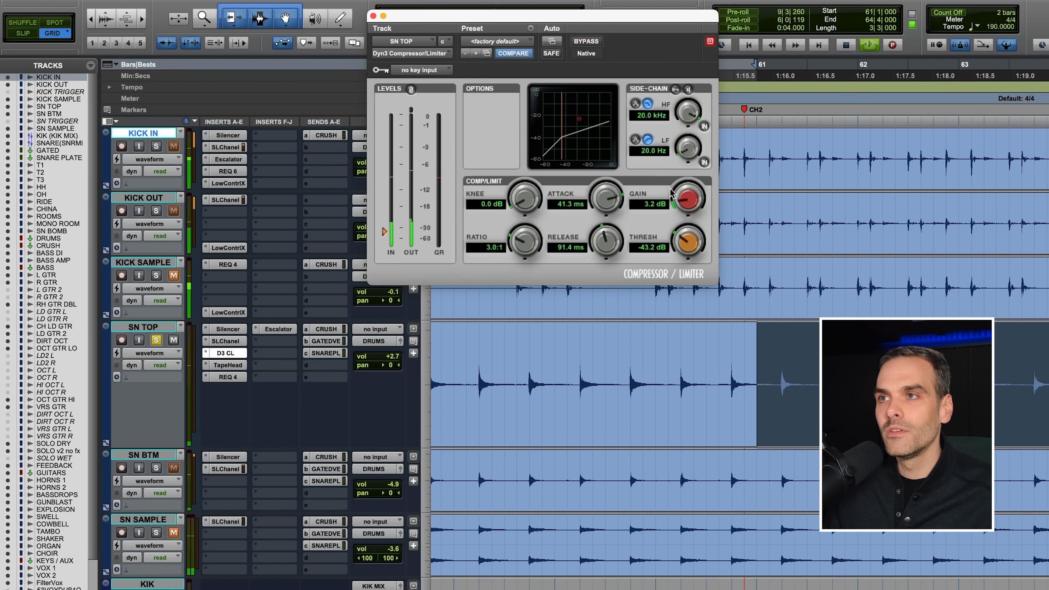
- Set the Dyn3 compressor's gain to 3.8 dB and threshold to -37.7 dB, and compare the result against bypass
left_click_drag(697, 203, 697, 200)
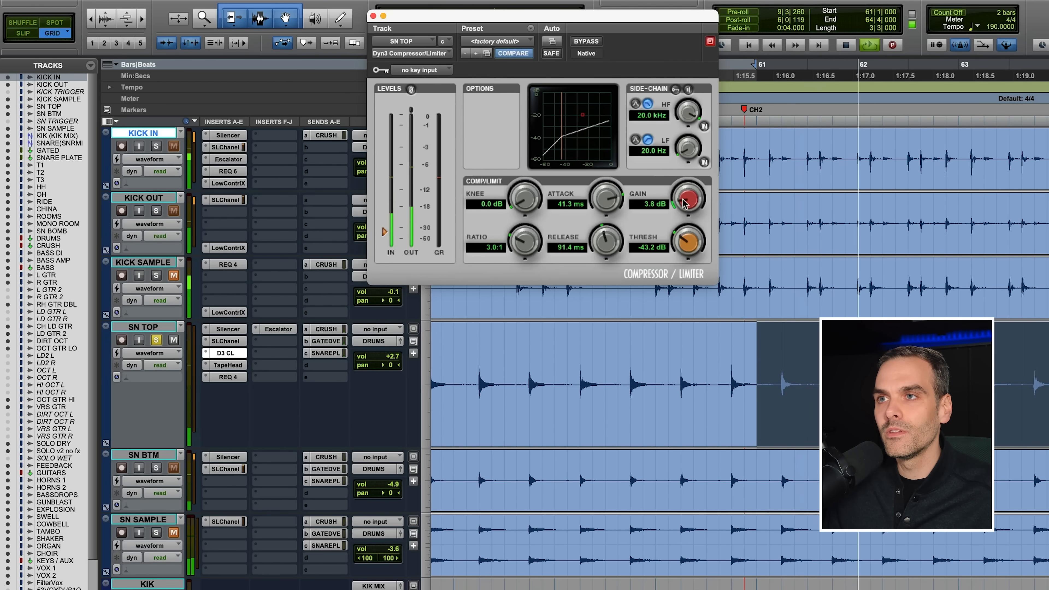
left_click_drag(384, 231, 383, 229)
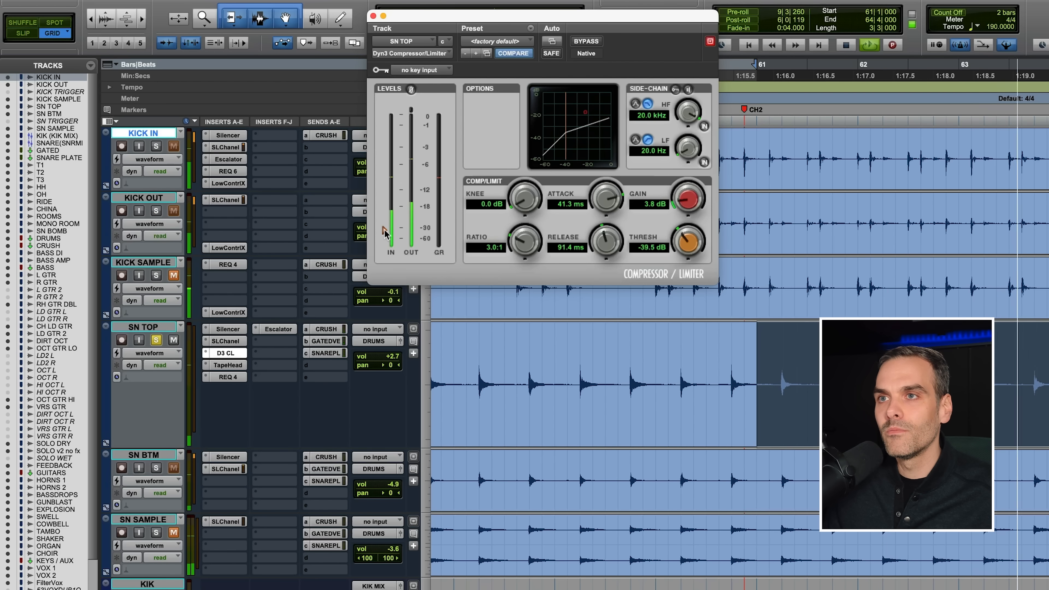
left_click(581, 42)
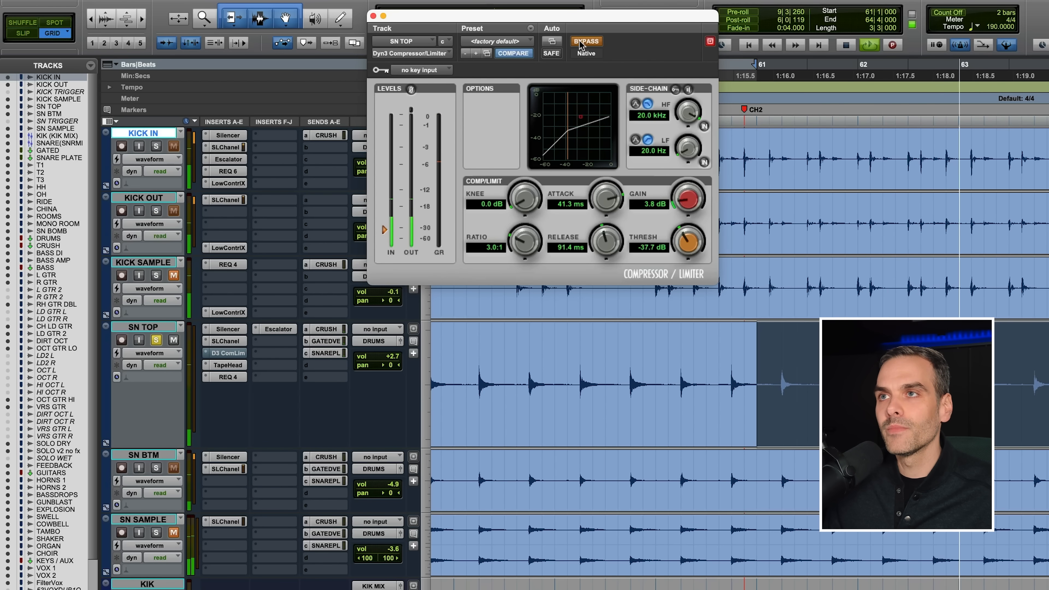
left_click(581, 42)
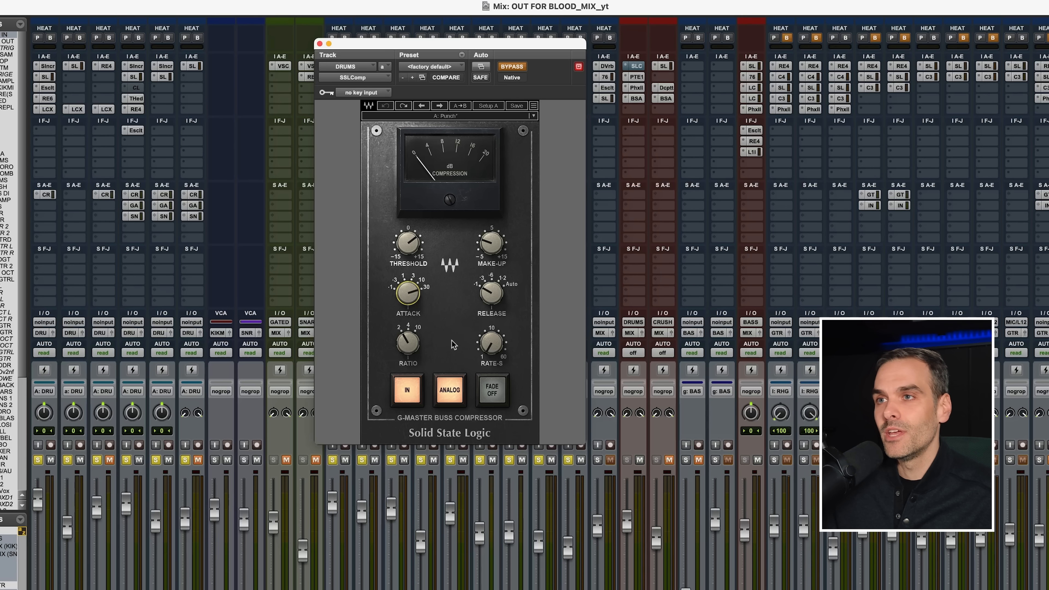
- Play the mix and compare the SSLComp on the DRUMS bus bypassed and active, finishing with the compressor active
left_click(491, 294)
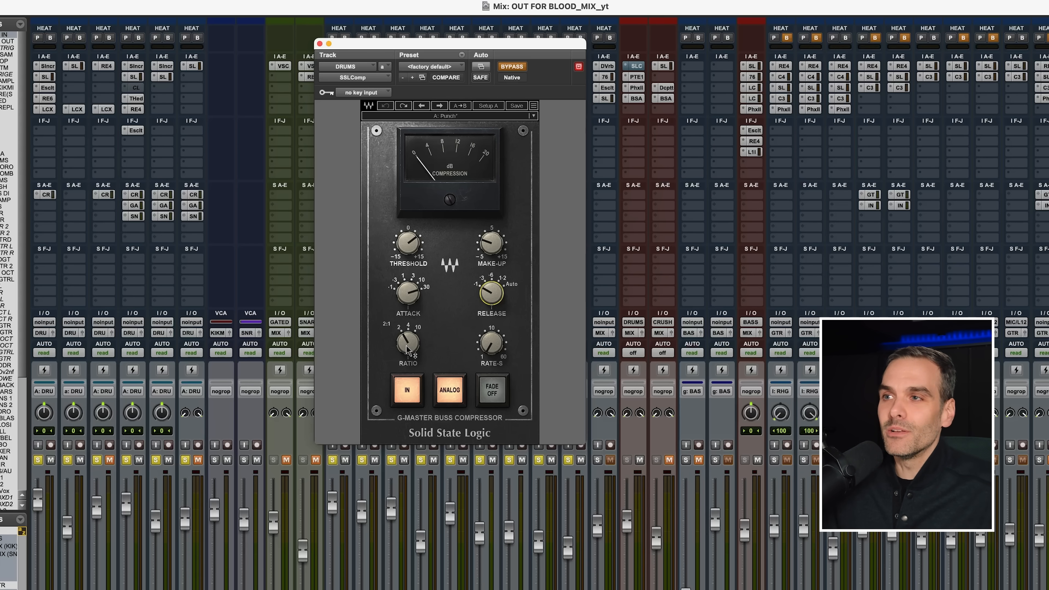
key("space")
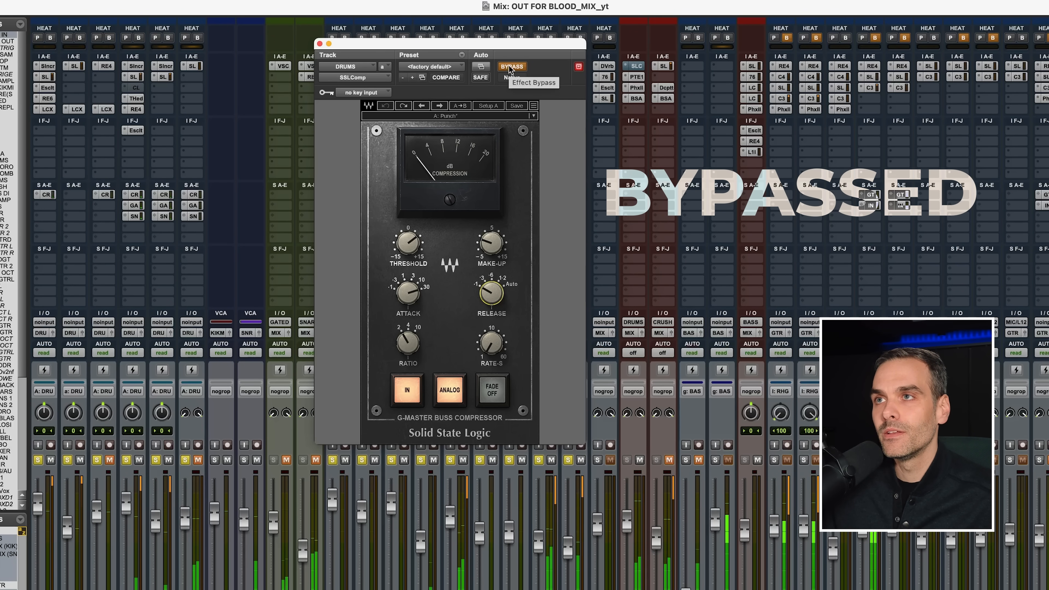
left_click(511, 66)
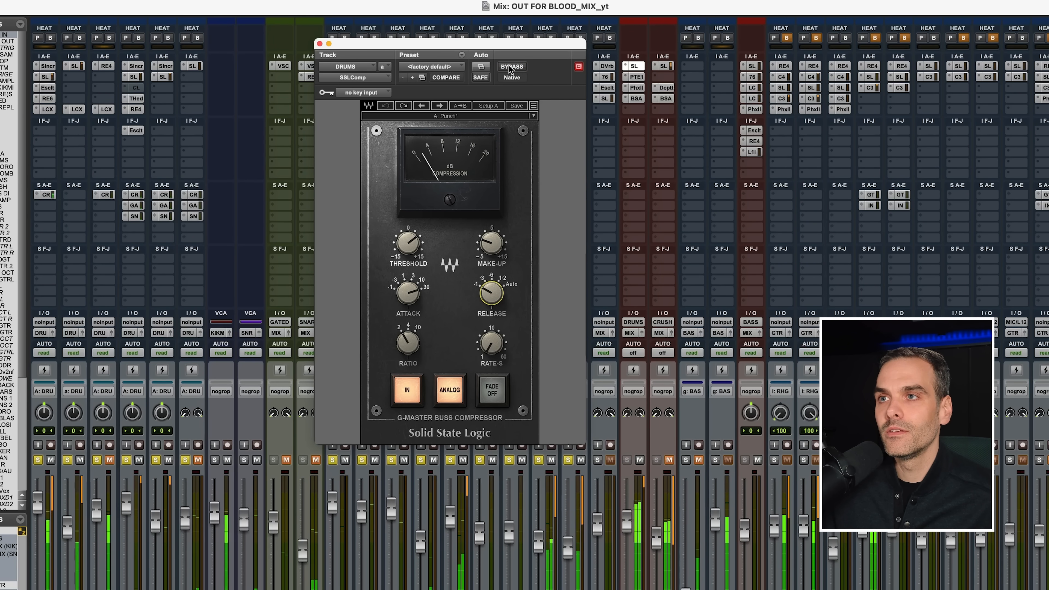
left_click(511, 67)
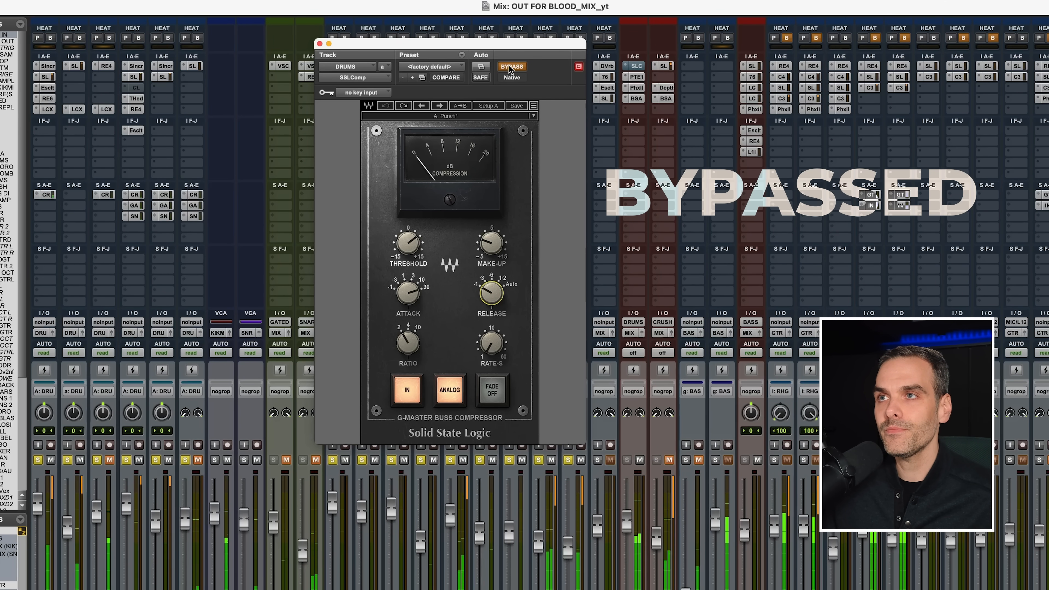
left_click(511, 67)
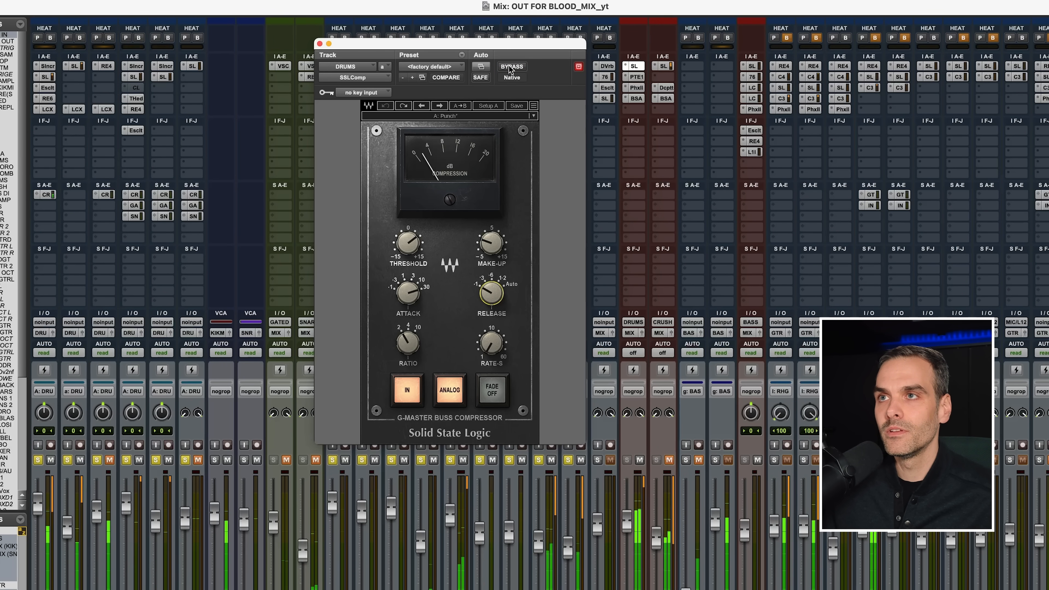
left_click(511, 67)
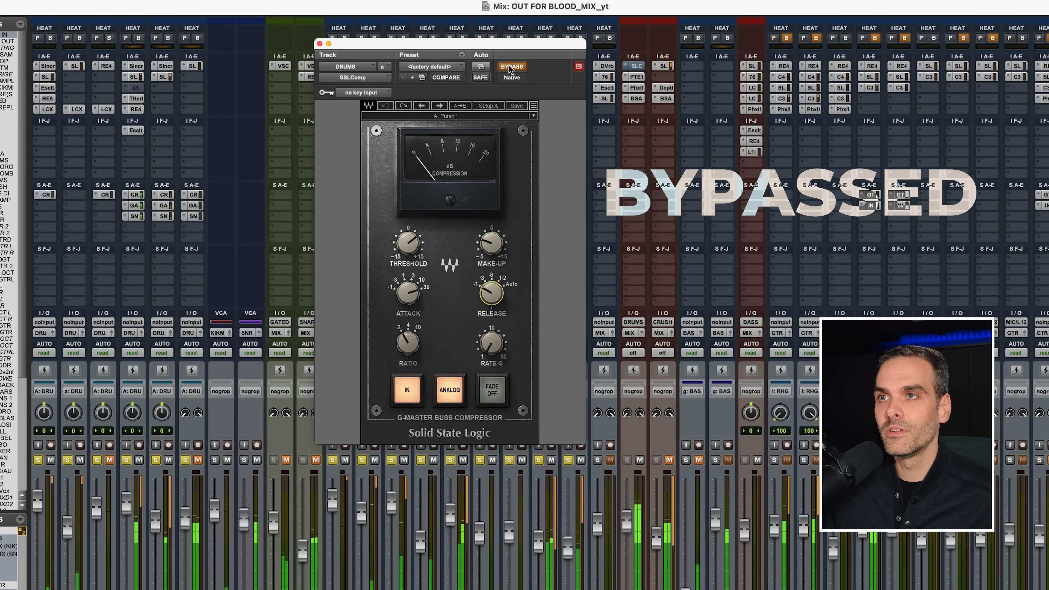
left_click(511, 67)
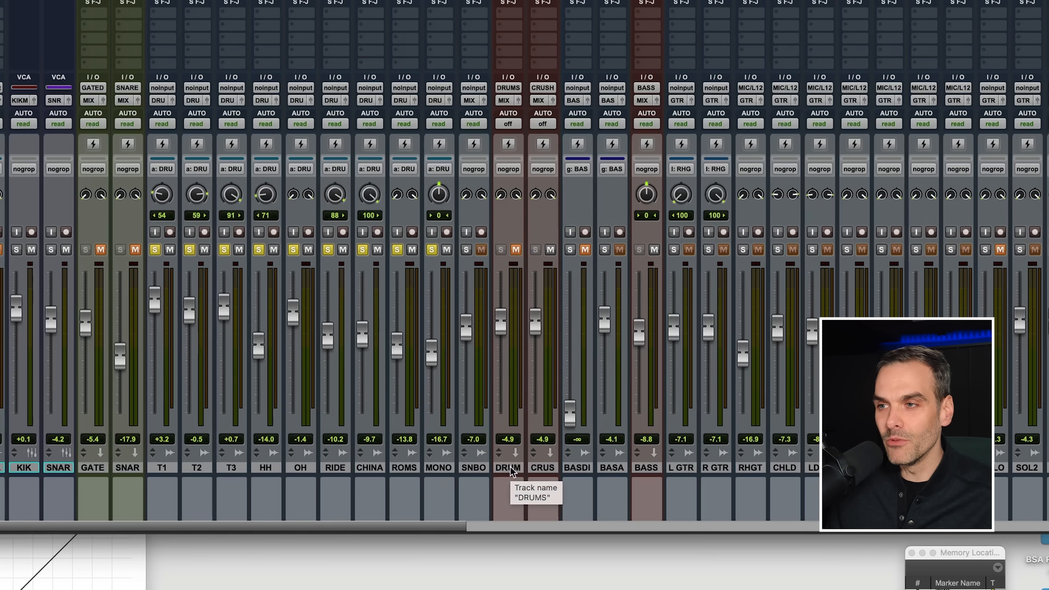
- Open the SSLComp on the CRUSH bus, take it out of bypass and audition it during playback
left_click(628, 545)
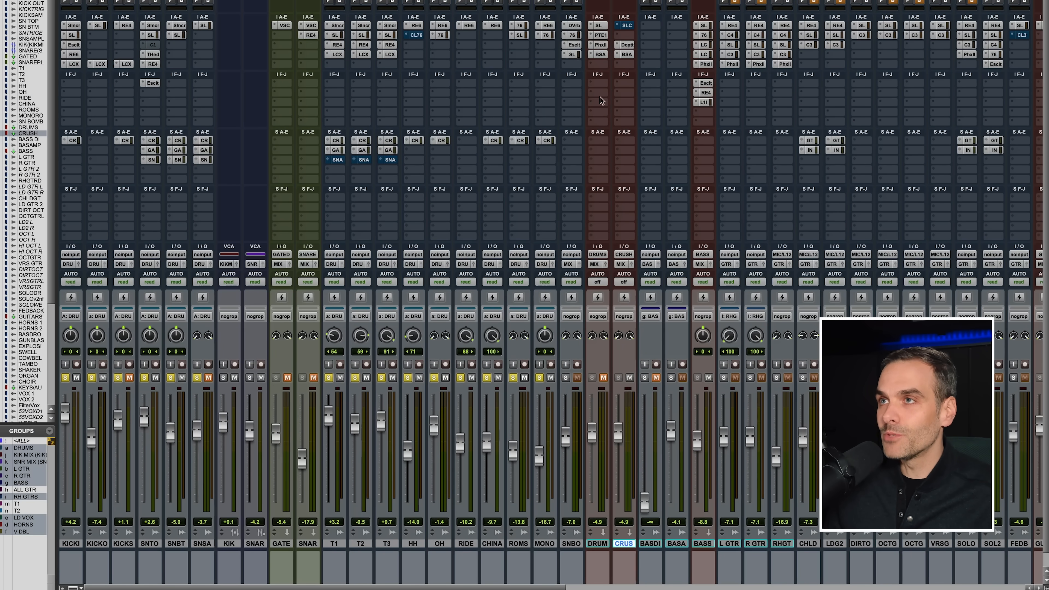
left_click(627, 25)
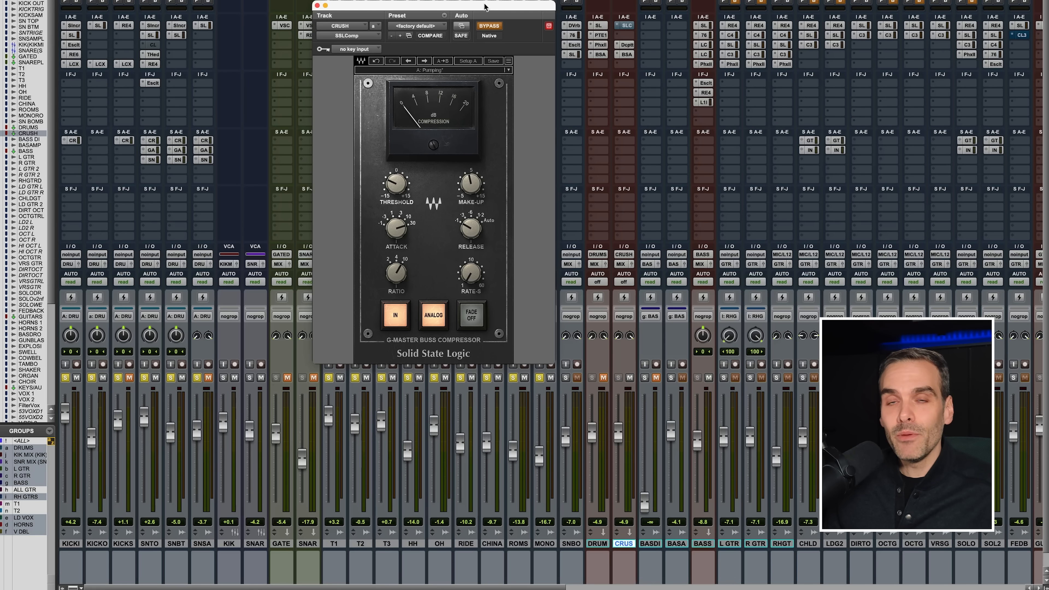
left_click_drag(484, 7, 522, 17)
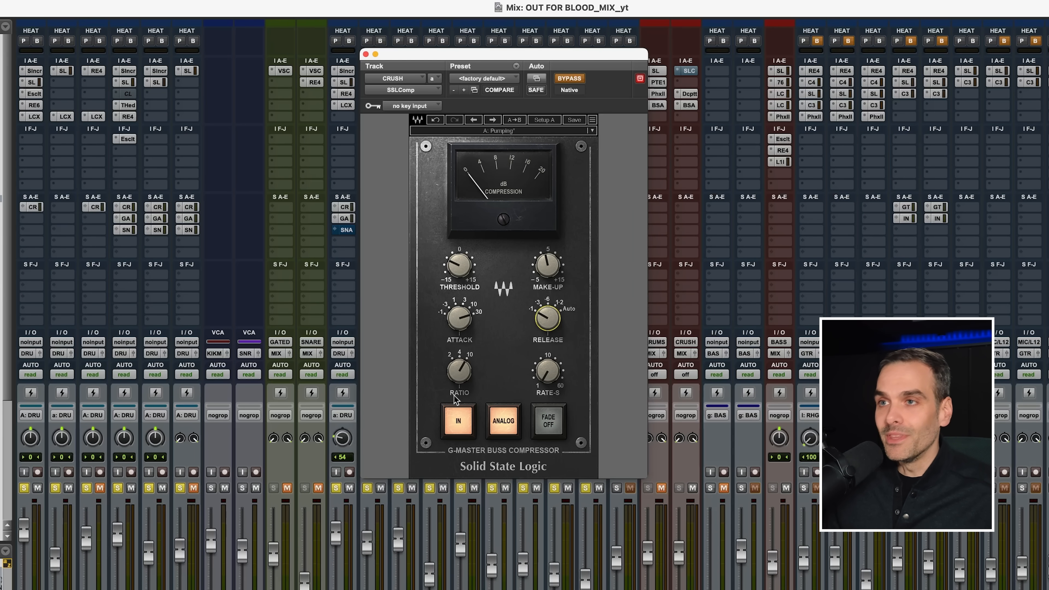
mouse_move(463, 374)
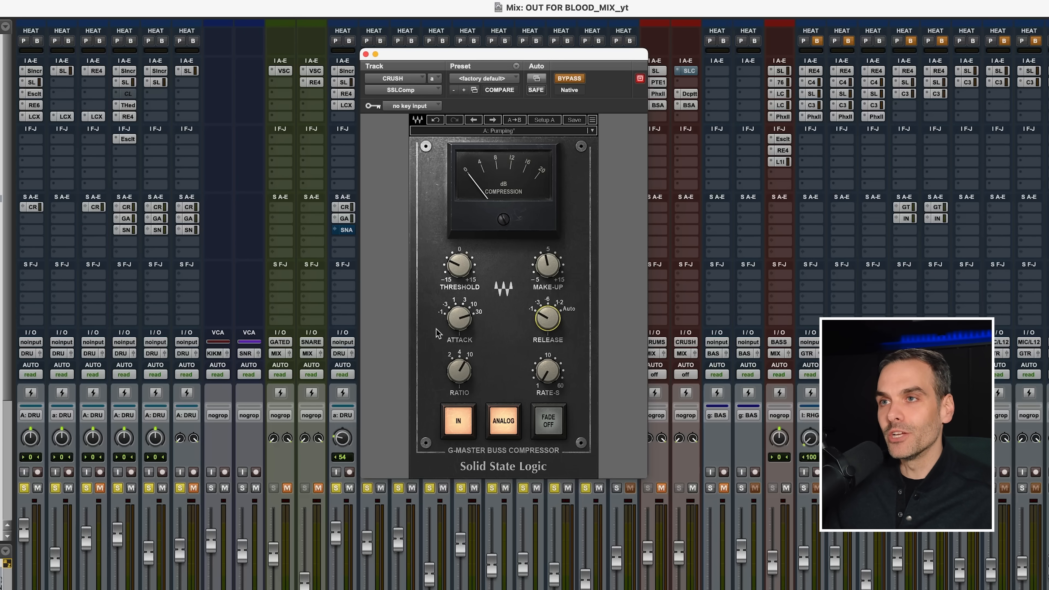
left_click(574, 80)
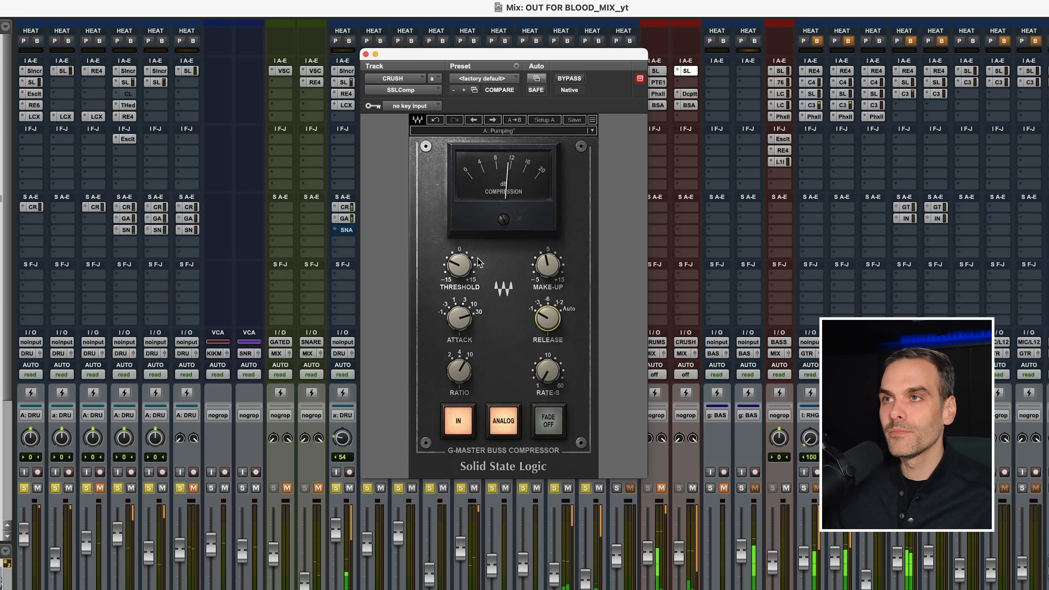
mouse_move(468, 265)
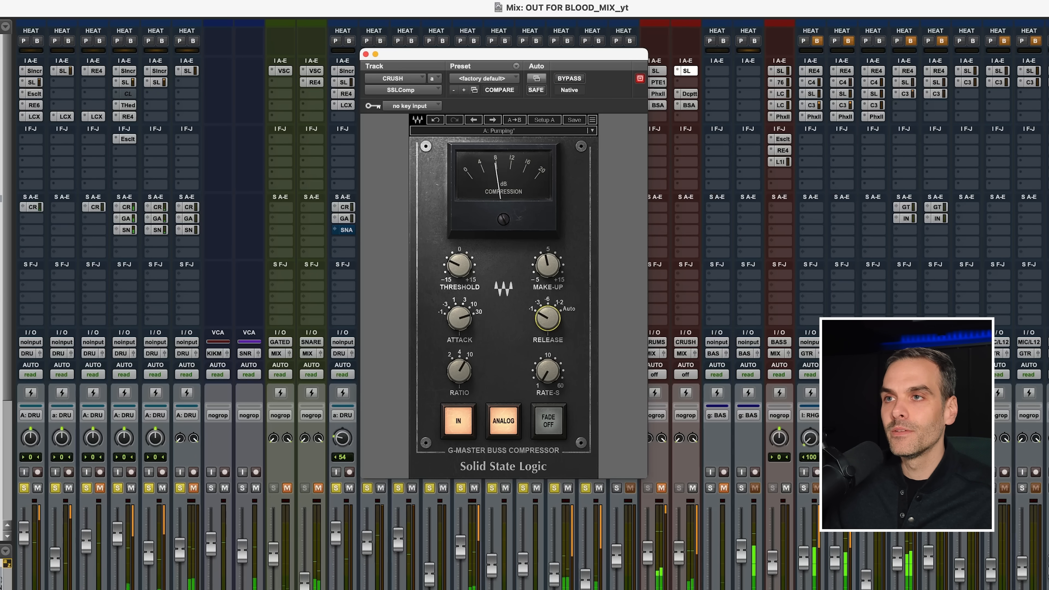
key("space")
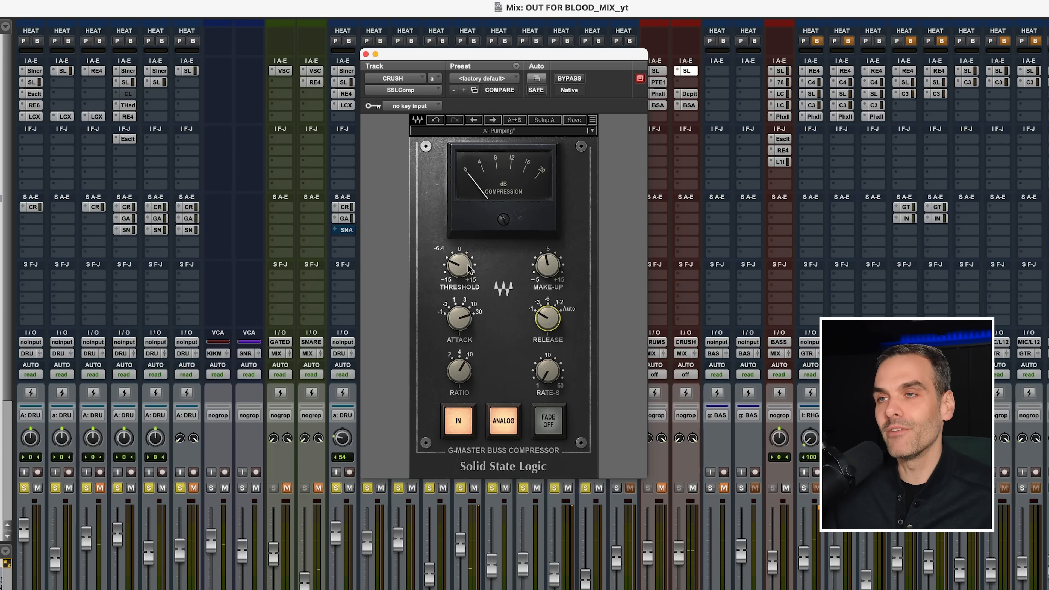
- Solo only the KIK and SNARE VCAs and compare high and low SSLComp thresholds on the CRUSH bus, finishing on the low setting
left_click_drag(460, 273, 461, 290)
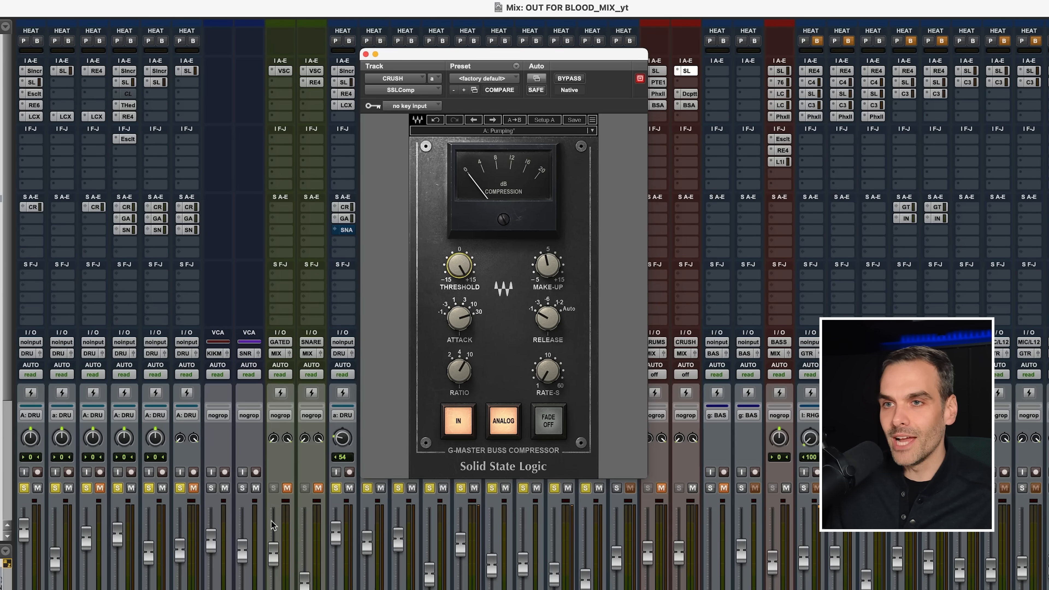
left_click(183, 489, "alt")
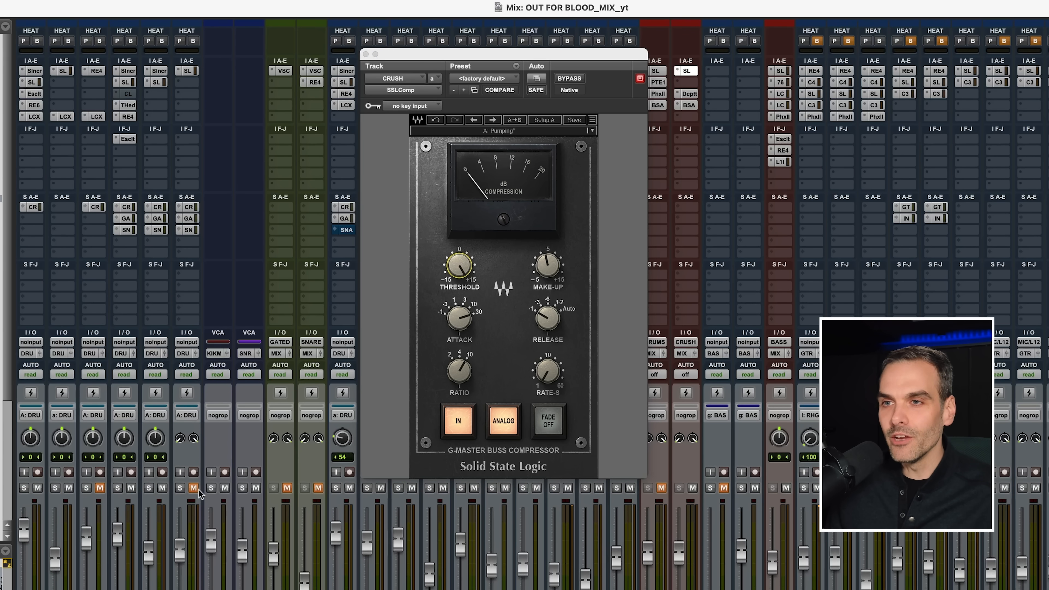
left_click(211, 488)
left_click(243, 489)
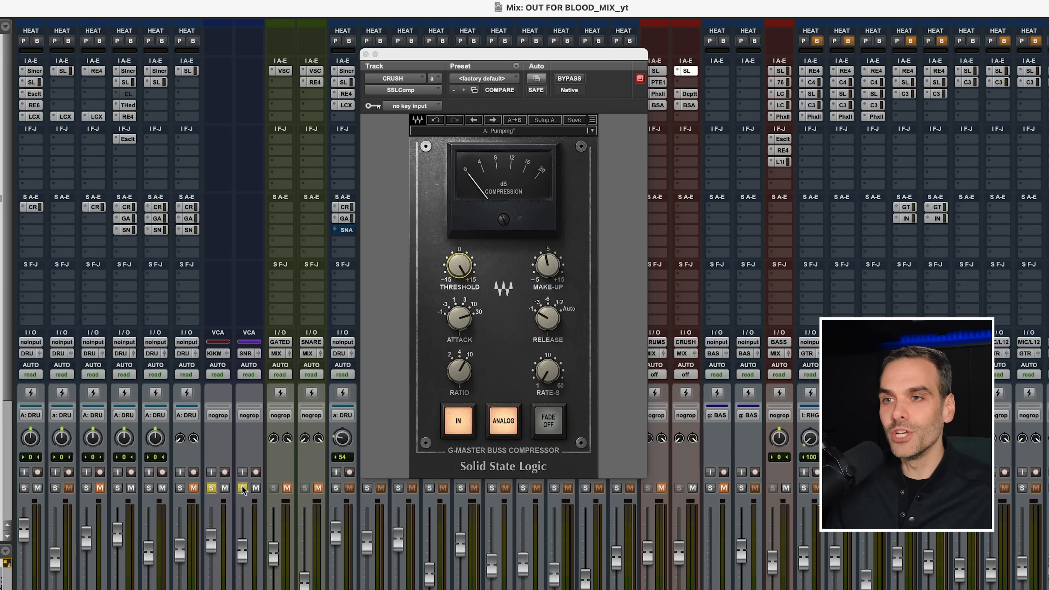
key("space")
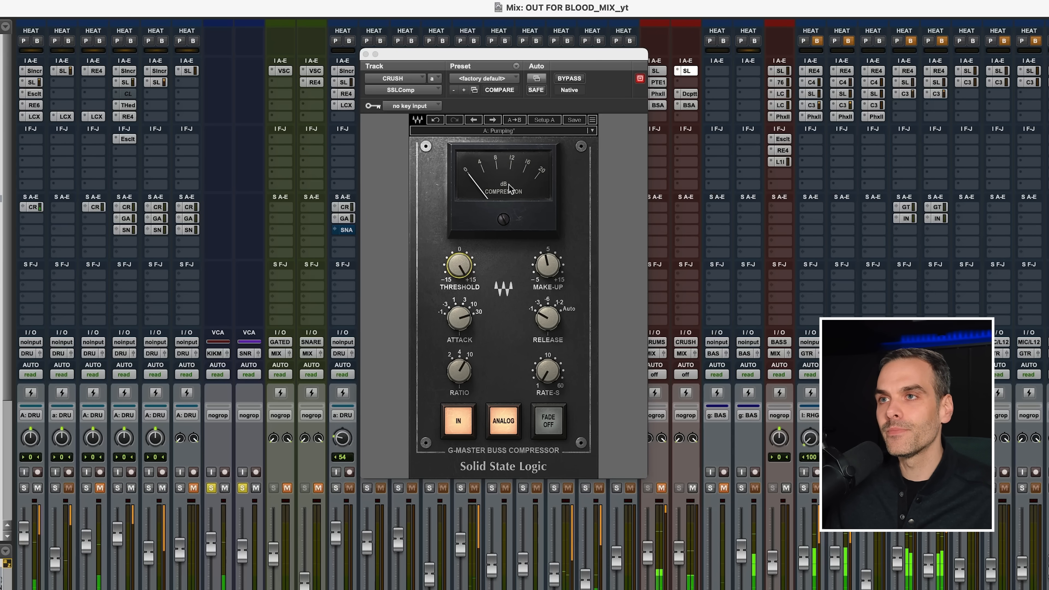
left_click_drag(464, 268, 464, 311)
key("space")
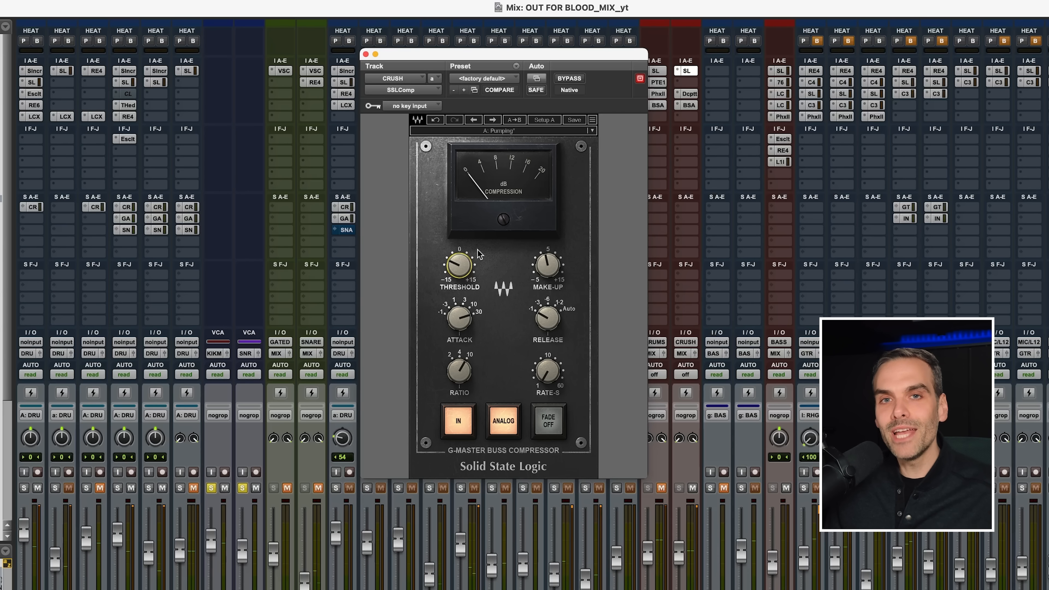
- Remove the KIK VCA's solo and demonstrate lowering the SSLComp threshold to -11.4 and raising it back
left_click(211, 488)
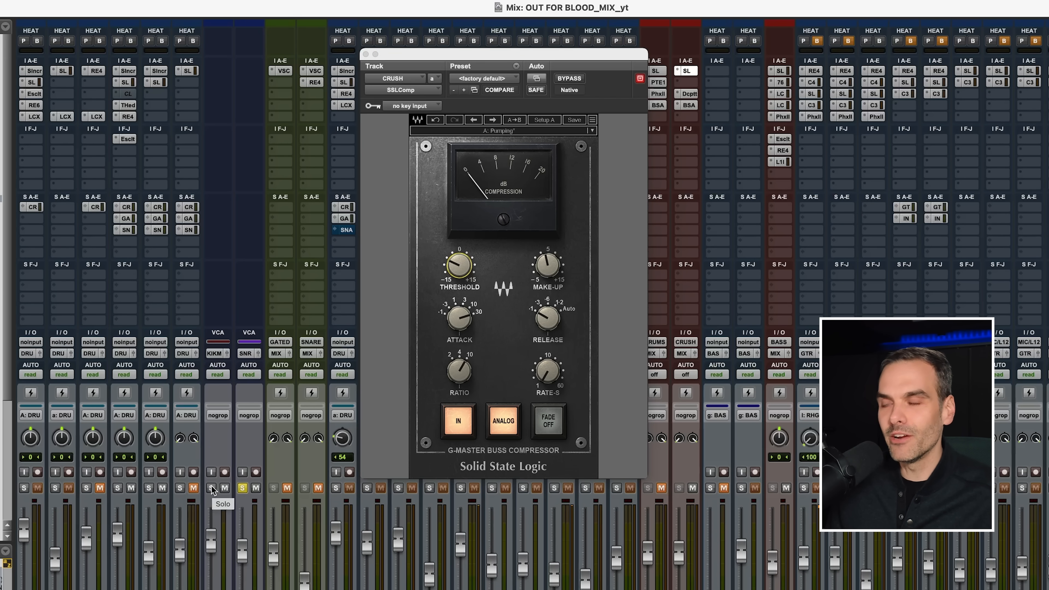
left_click(458, 271)
mouse_move(461, 261)
left_mouse_down()
mouse_move(462, 283)
mouse_move(464, 265)
left_mouse_up()
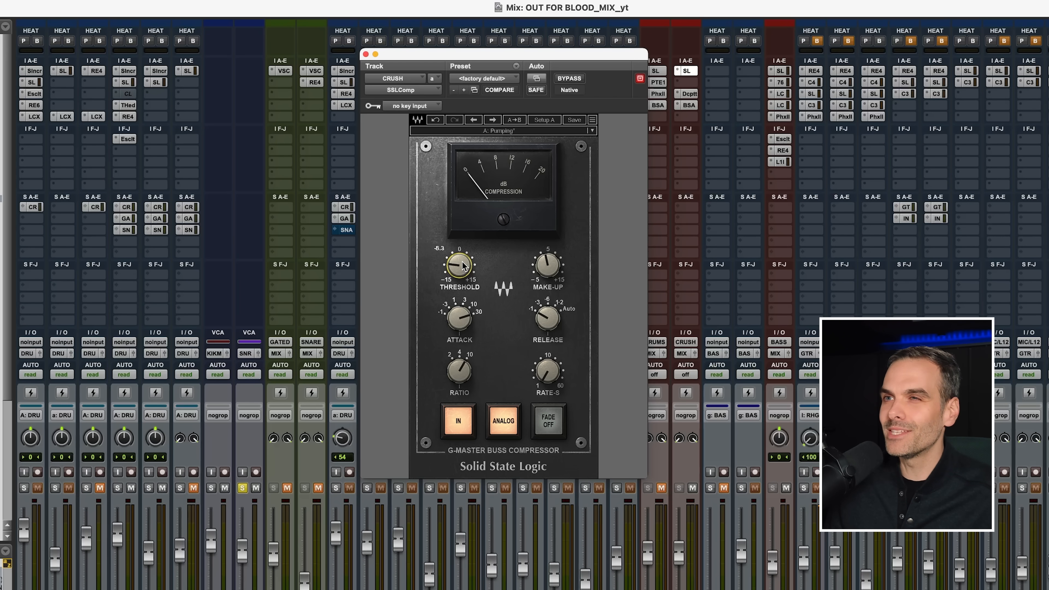
left_click_drag(464, 266, 463, 282)
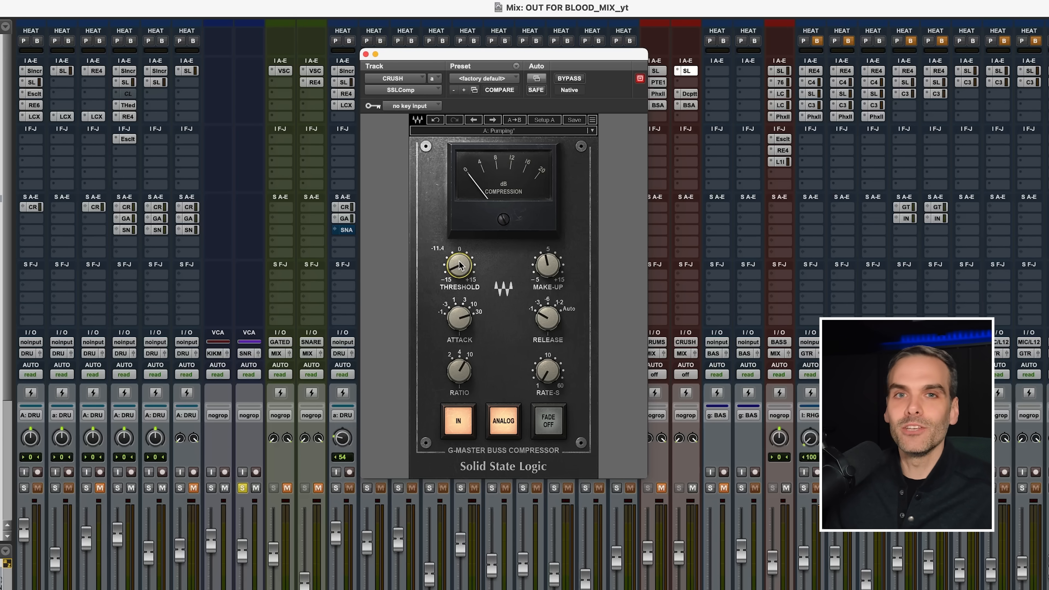
mouse_move(458, 269)
left_mouse_down()
mouse_move(458, 240)
mouse_move(458, 263)
mouse_move(458, 252)
left_mouse_up()
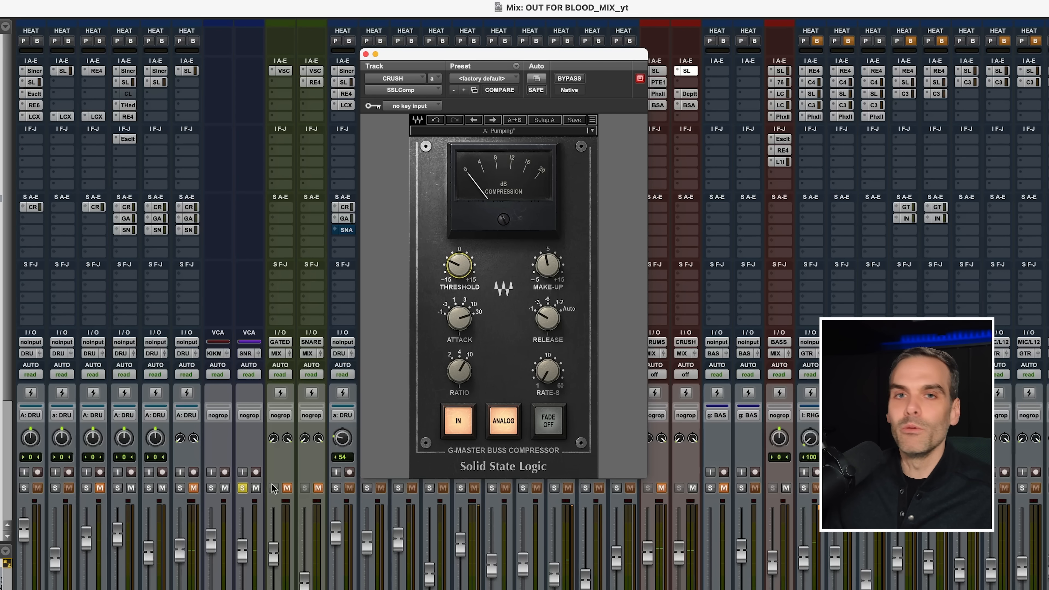
- Solo the KIK VCA and the grouped drum tracks, and compare the CRUSH bus with the SSLComp bypassed and active
left_click(215, 490)
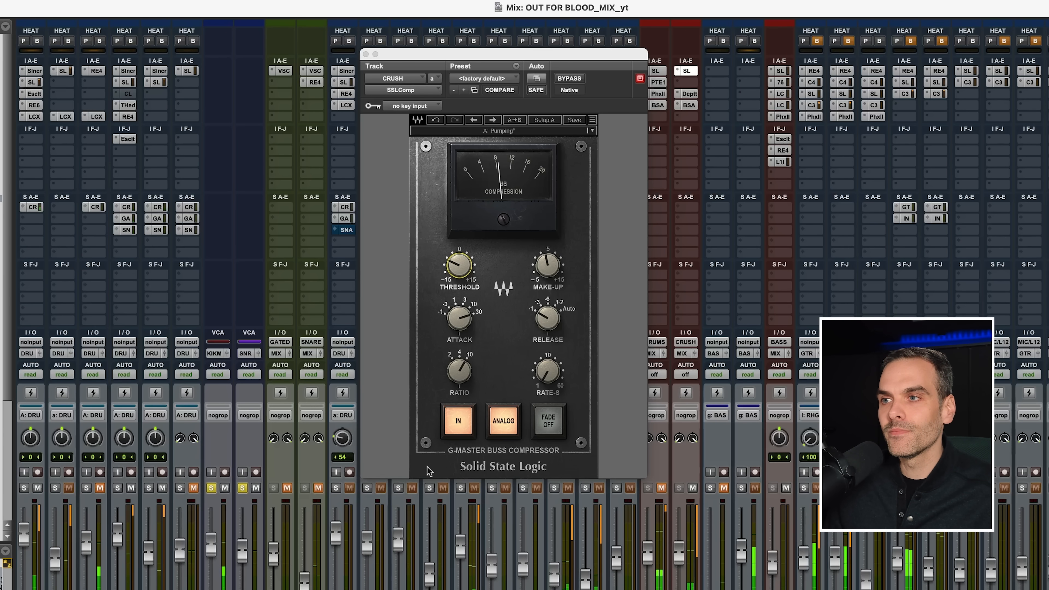
left_click(148, 488)
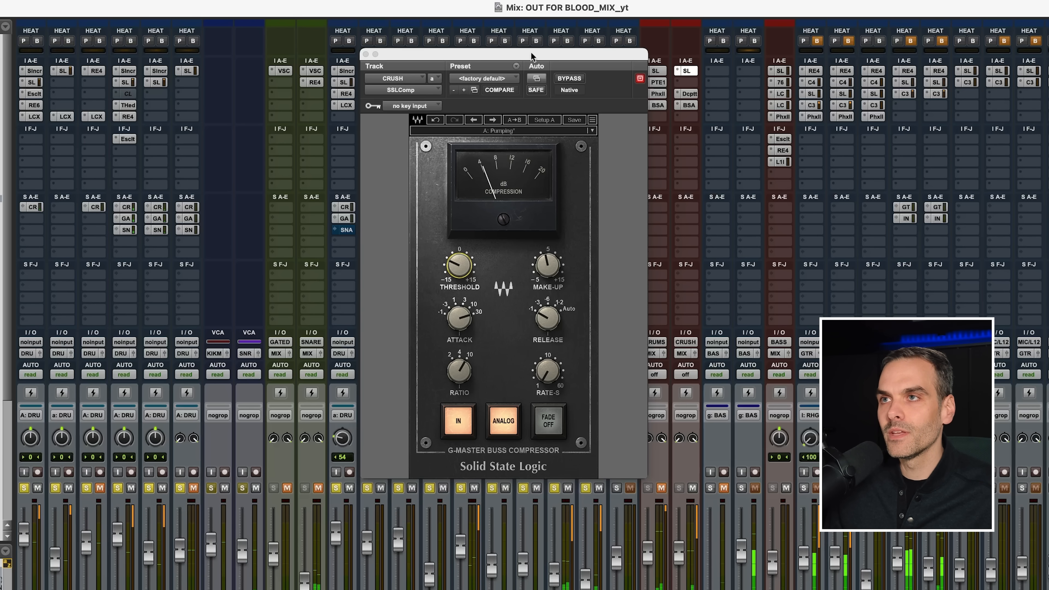
left_click(568, 78)
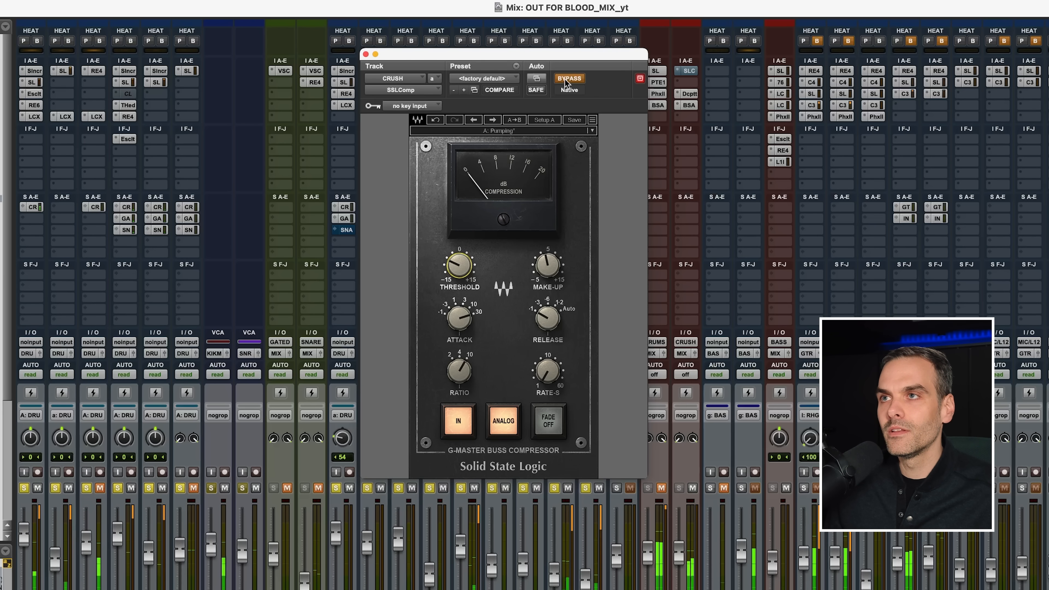
left_click(568, 78)
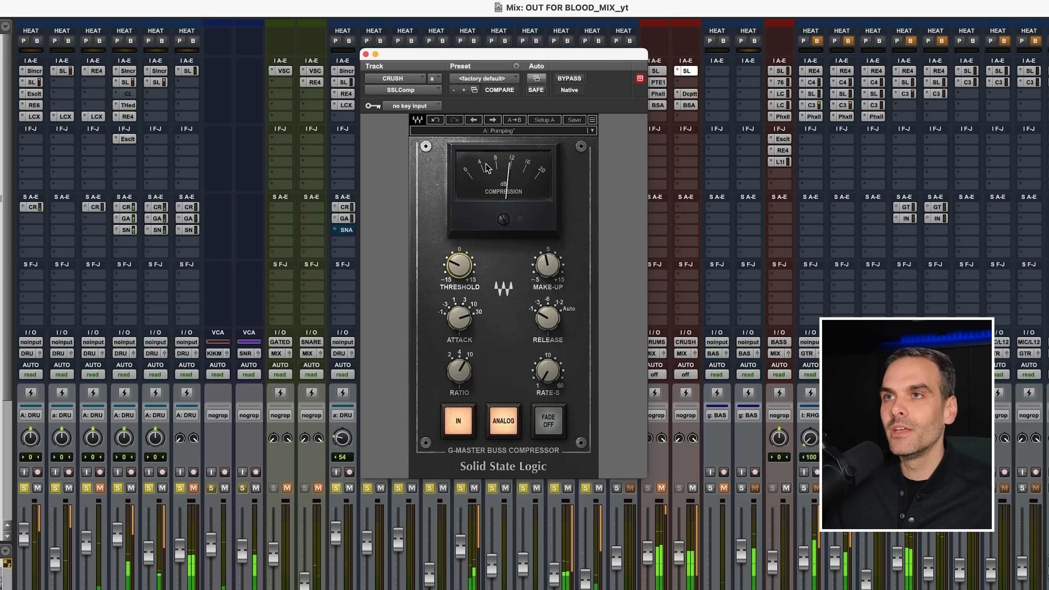
- Close the SSLComp, raise the CRUSH bus fader to -10.5 dB during playback and mute the DRUMS bus
left_click(366, 54)
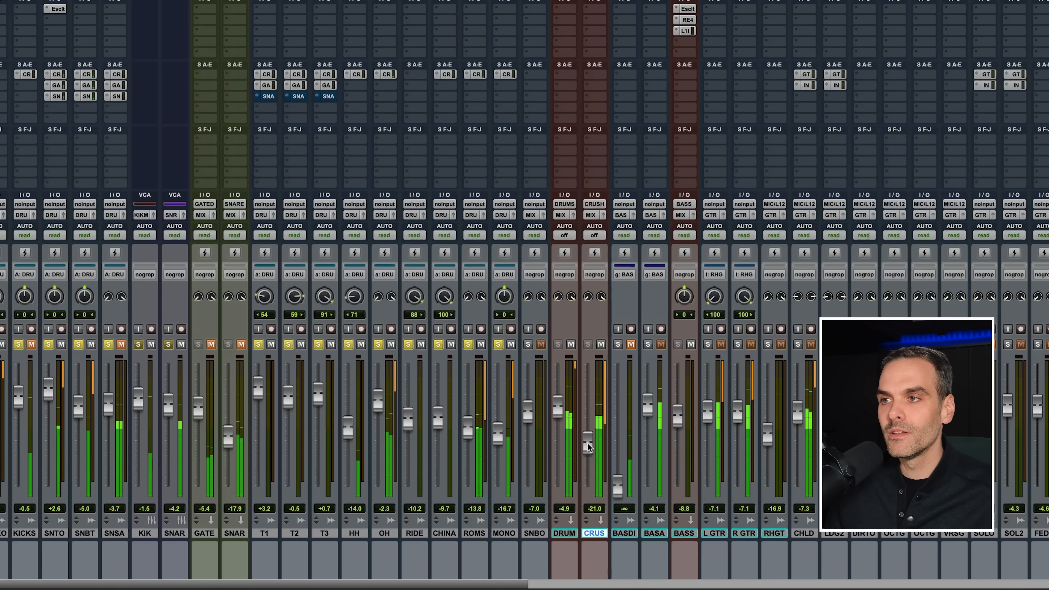
left_click_drag(588, 449, 588, 436)
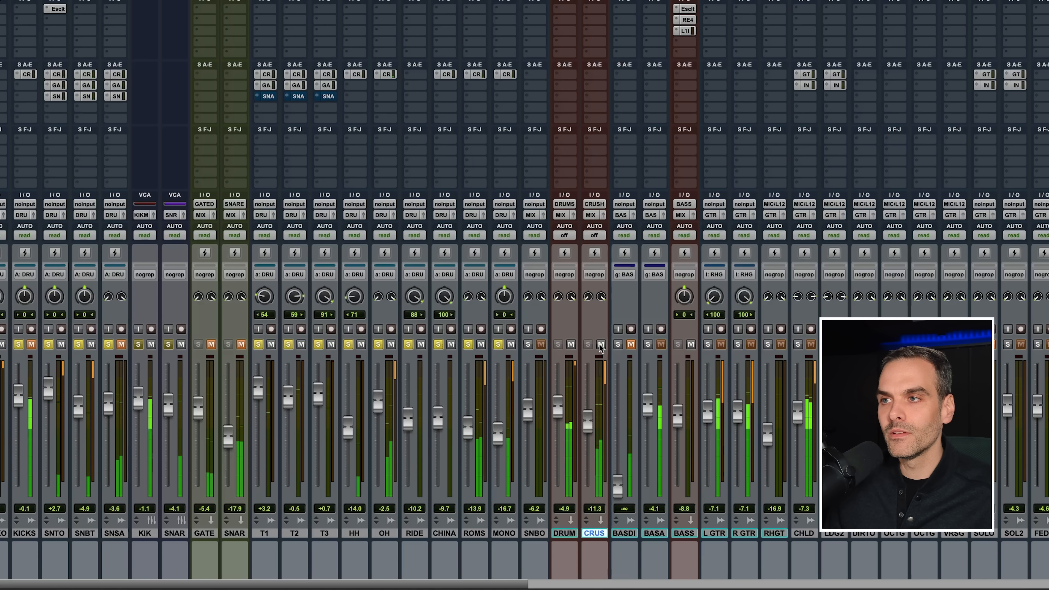
left_click_drag(587, 423, 590, 416)
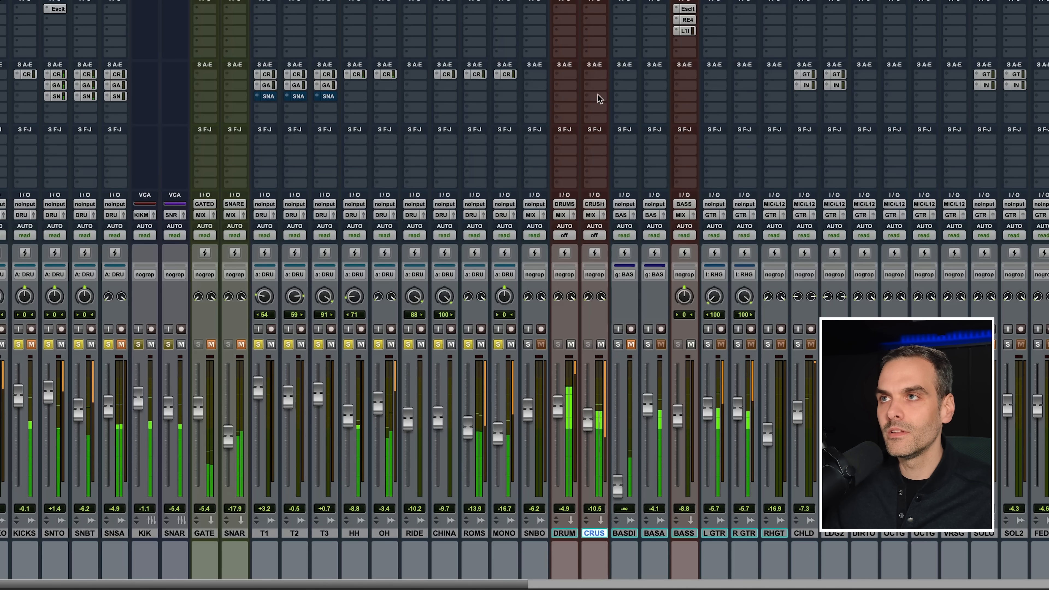
left_click(570, 344)
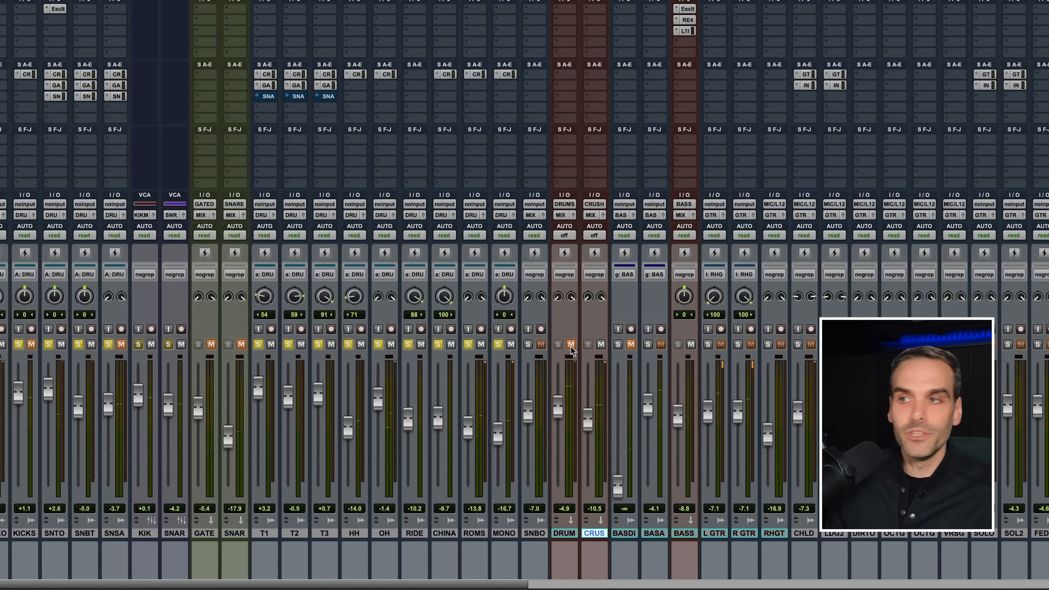
- Raise the CRUSH bus fader to -5.7 dB and insert a stereo Dyn3 Compressor/Limiter on it
left_click_drag(589, 412, 590, 404)
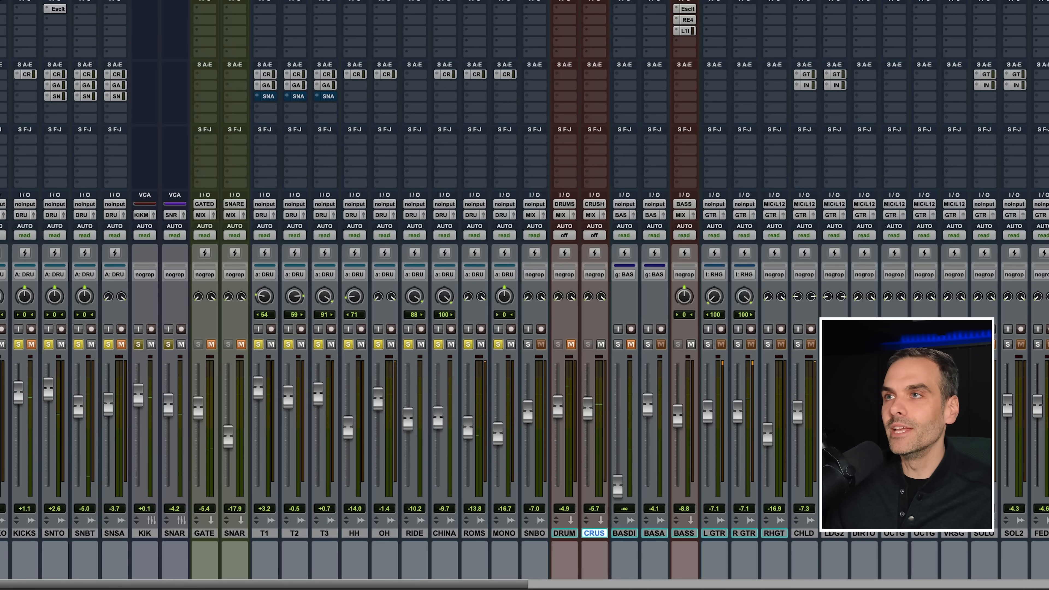
left_click(594, 1)
mouse_move(645, 1)
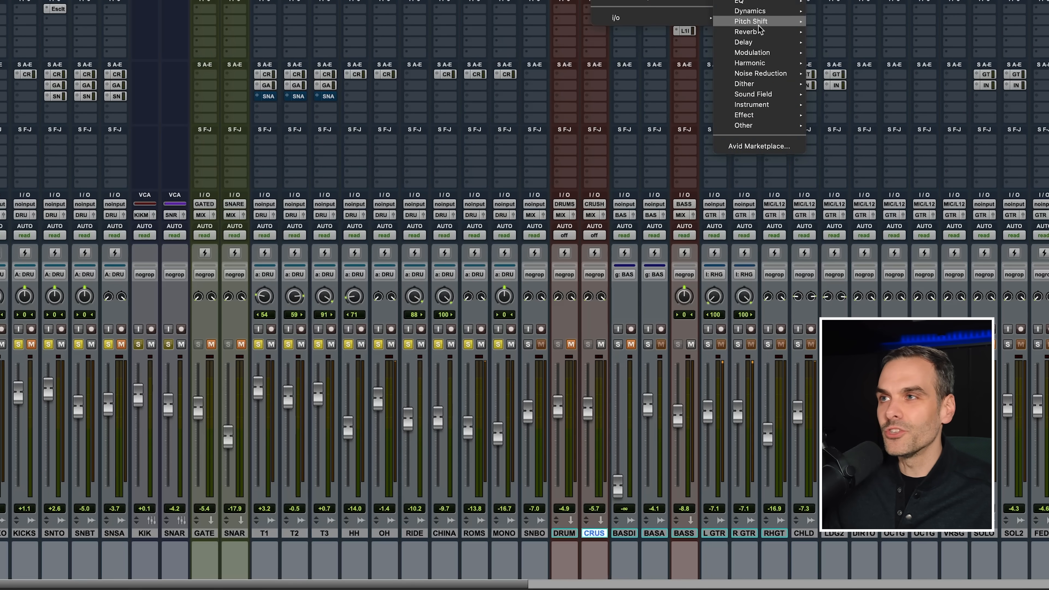
mouse_move(758, 12)
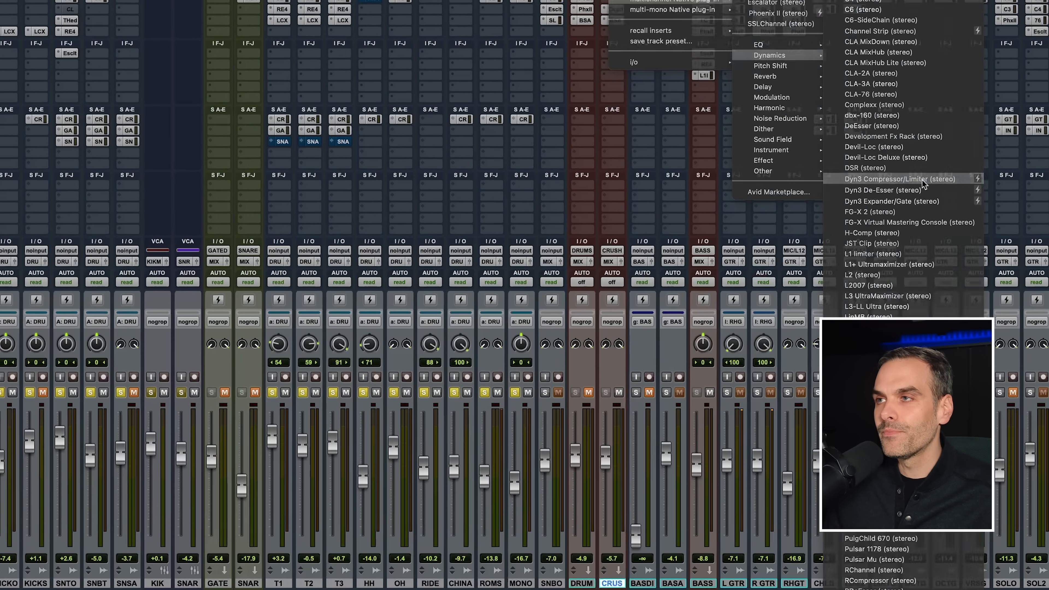
left_click(888, 133)
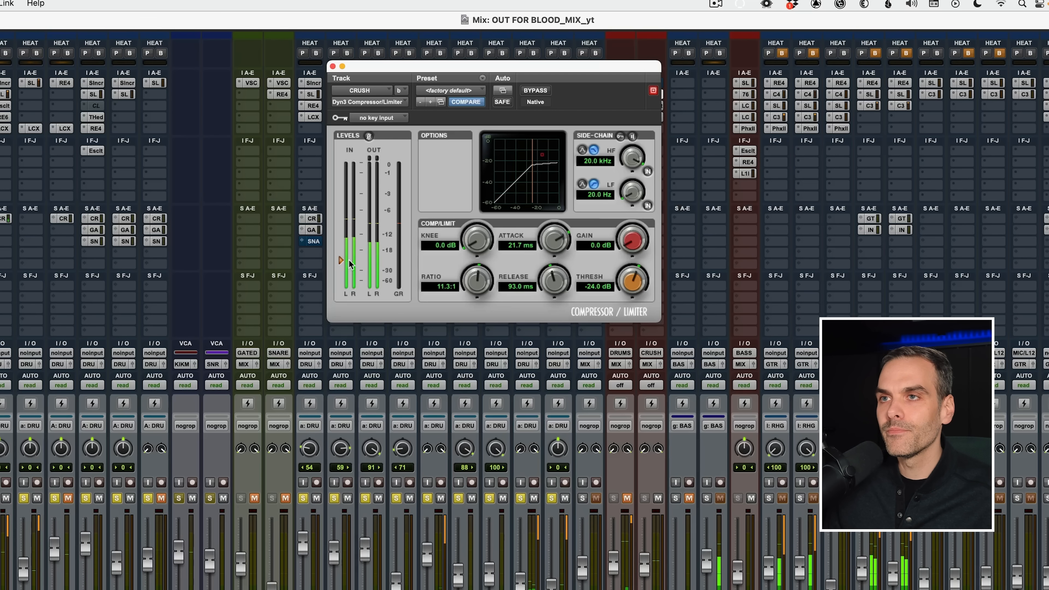
- Lower the CRUSH bus Dyn3 threshold to -27.6 dB and compare the drums with the compressor bypassed and active
left_click_drag(341, 261, 344, 268)
left_click(536, 92)
left_click(536, 91)
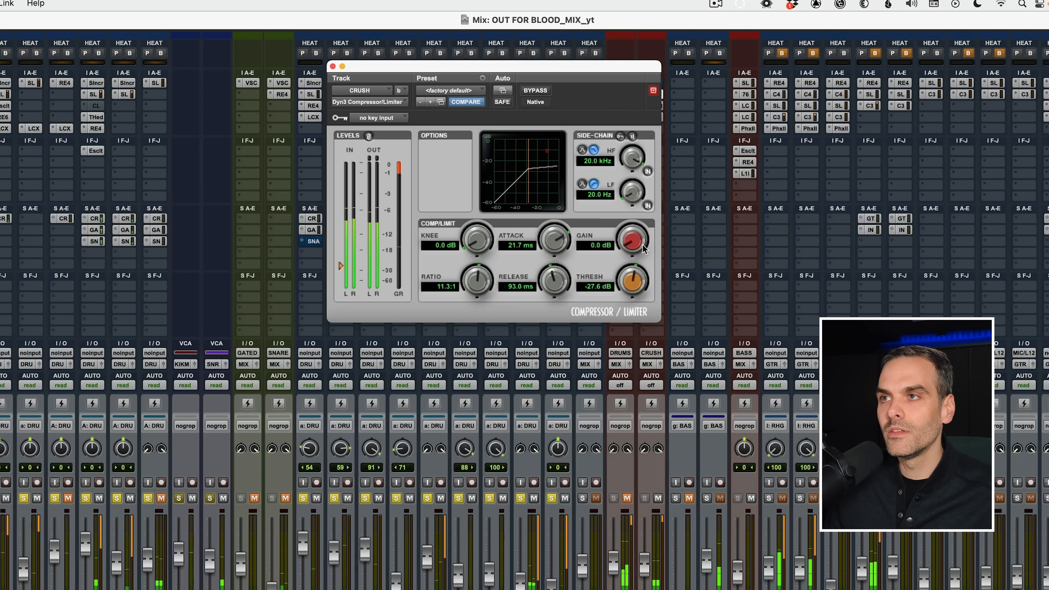
- Set the Dyn3 compressor's gain to 2.8 dB, attack to 32.7 ms and threshold to -29.2 dB, and bypass it for comparison
left_click_drag(638, 237, 639, 231)
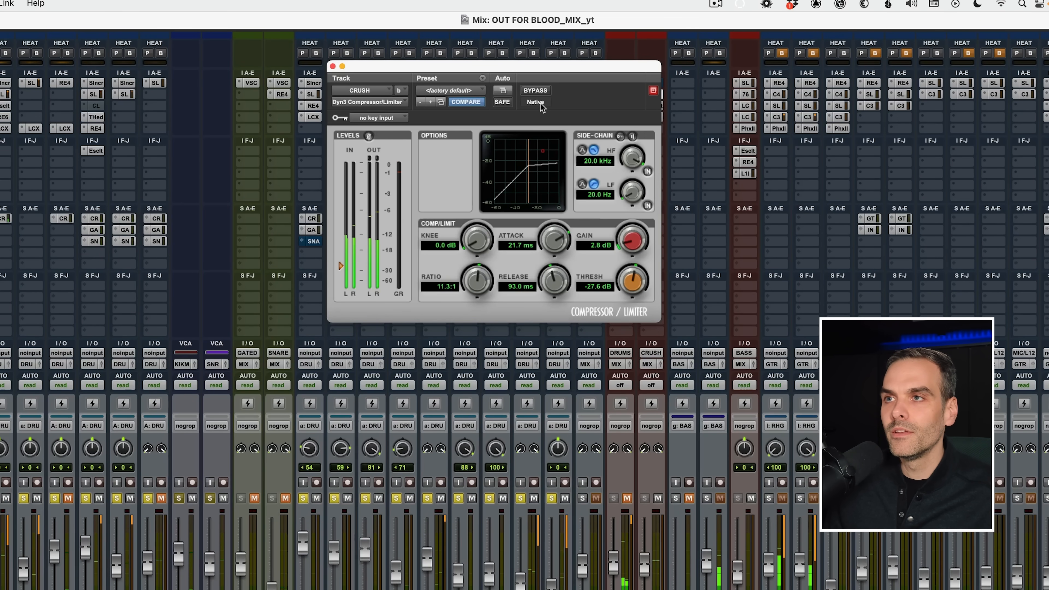
left_click_drag(560, 233, 560, 230)
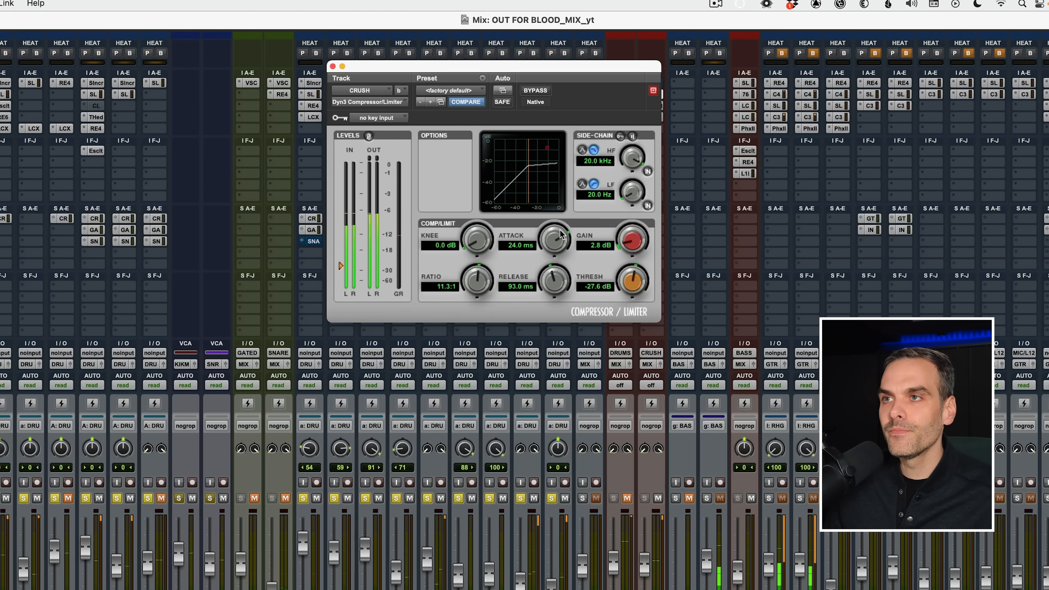
left_click_drag(343, 259, 342, 270)
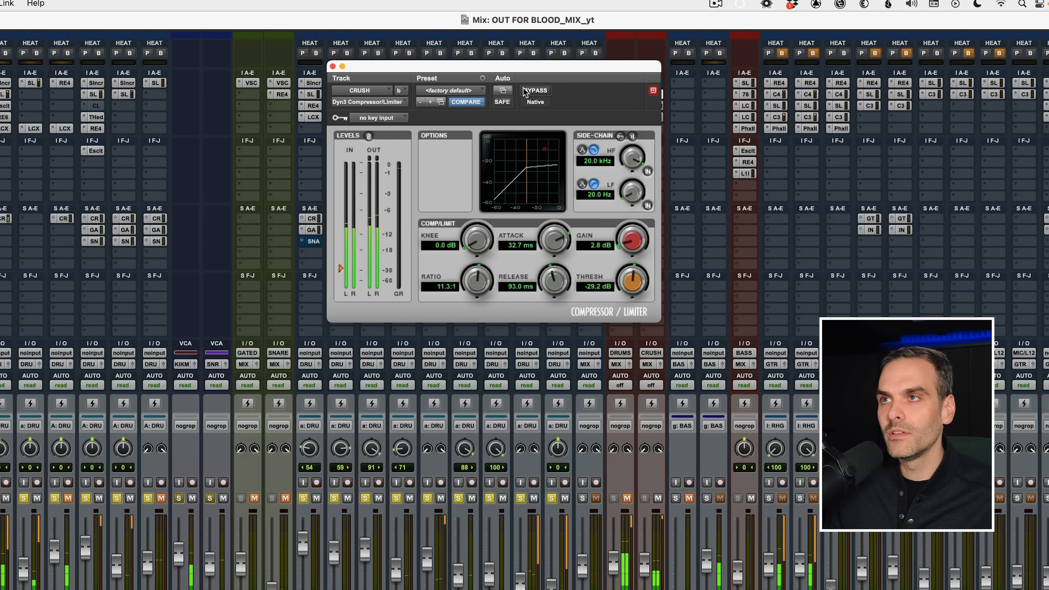
left_click(531, 91)
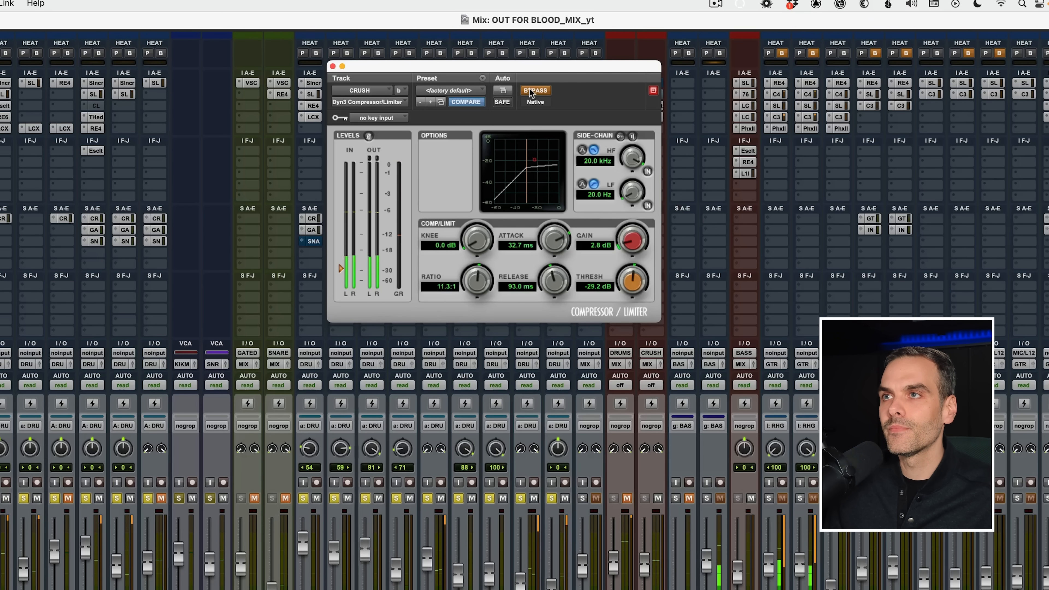